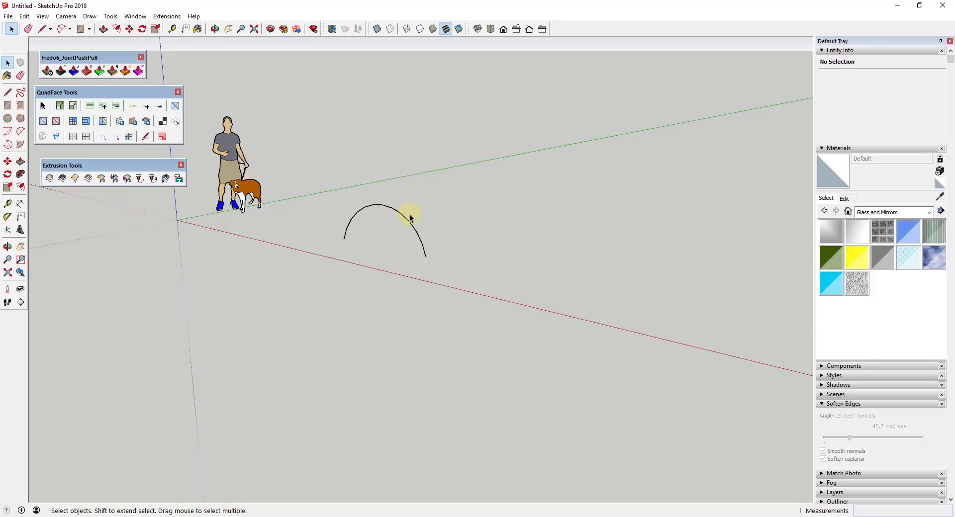
Copy the arc along the green axis and repeat the copy four times to make a row of five arcs
key(m)
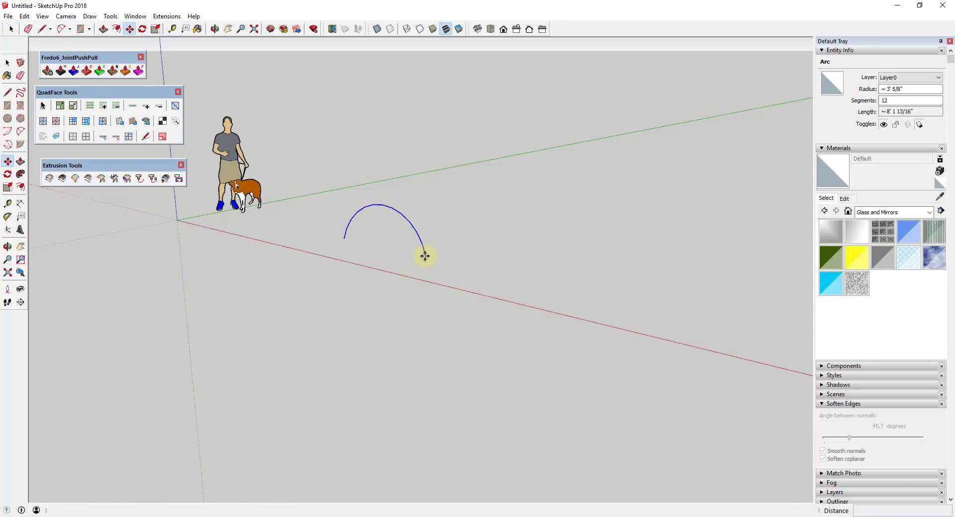
ctrl+click(426, 256)
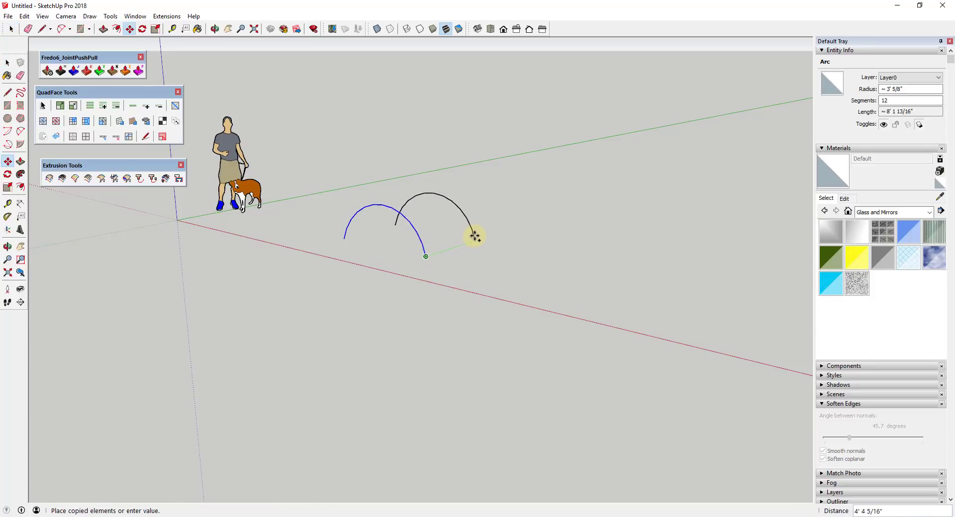
click(498, 229)
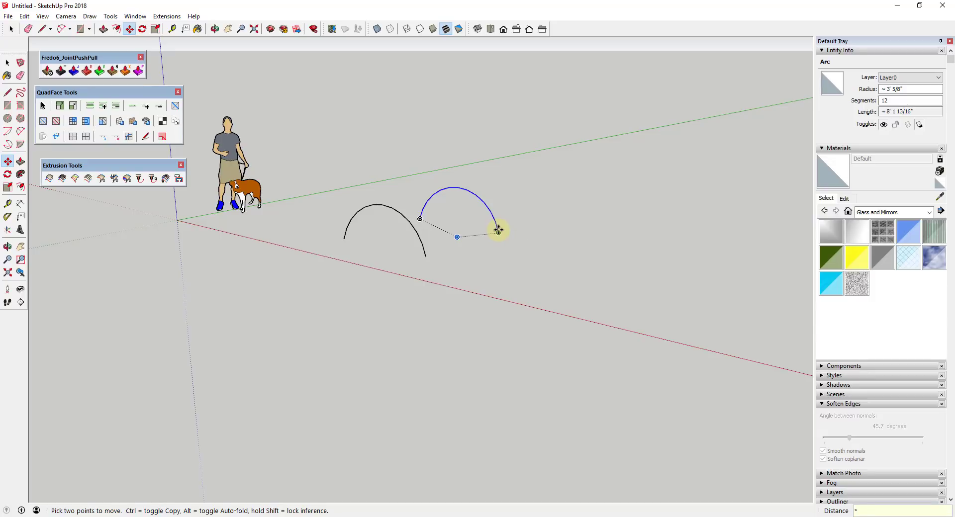
click(498, 230)
text(*4)
key(Return)
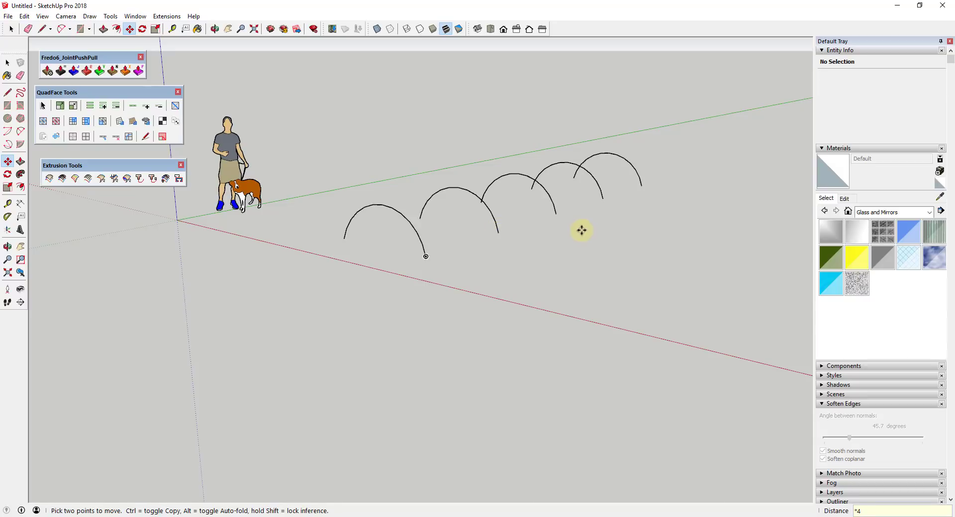
Scale the second arc in the row upward so it stands taller than its neighbours
middle_drag(580, 229, 542, 203)
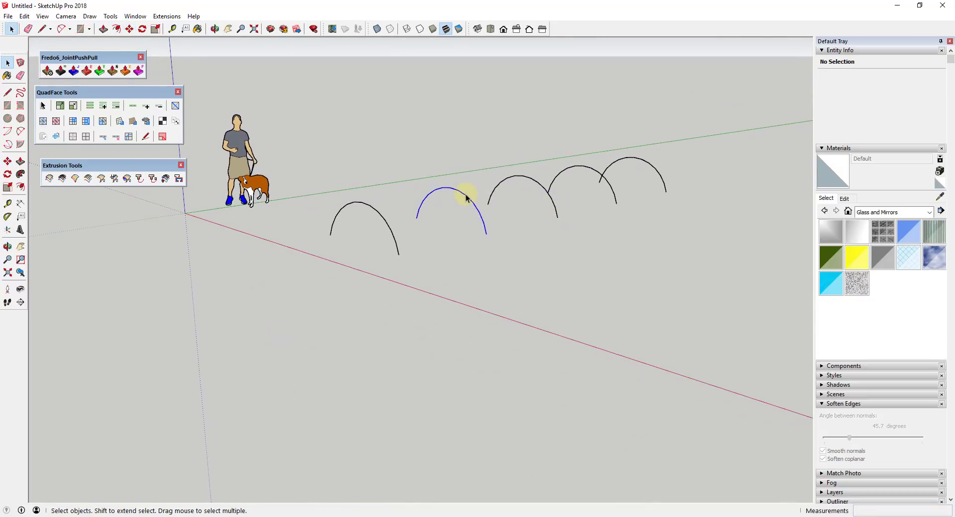
click(466, 198)
key(s)
drag(450, 187, 452, 159)
key(space)
Scale the fourth arc in the row slightly wider and taller
click(583, 173)
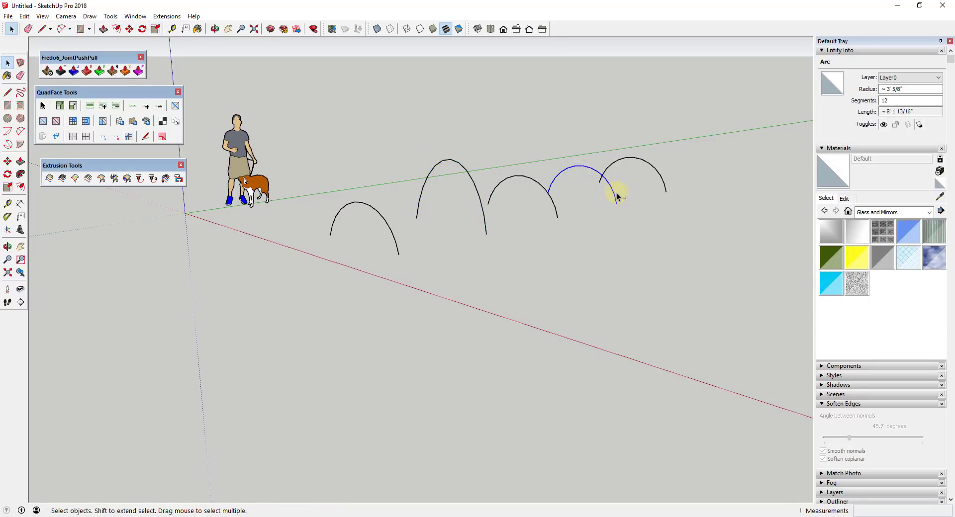
key(s)
drag(622, 188, 631, 190)
key(space)
key(s)
drag(582, 165, 580, 150)
key(space)
Run Extrude Edges by Loft through all five arcs, picking them in order from the nearest to the farthest
middle_drag(558, 254, 392, 169)
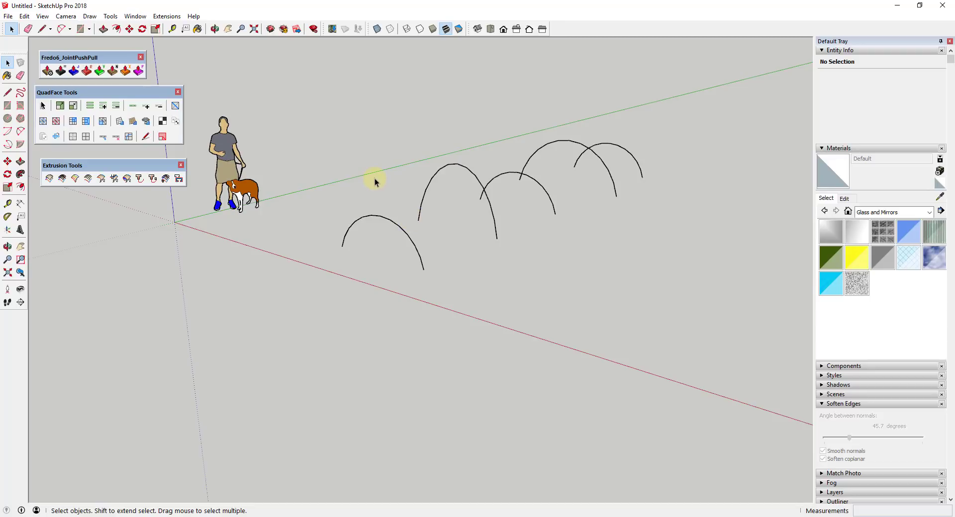
click(75, 178)
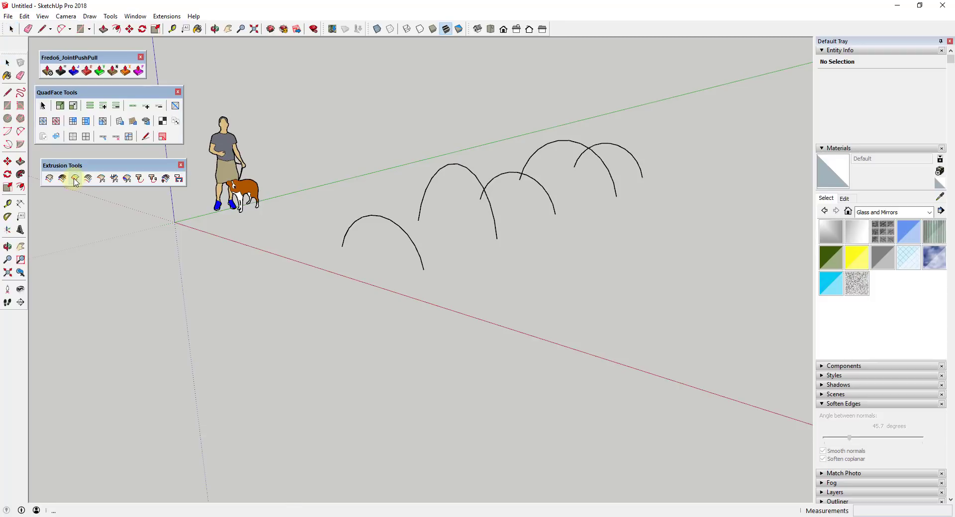
click(376, 217)
click(461, 167)
click(513, 174)
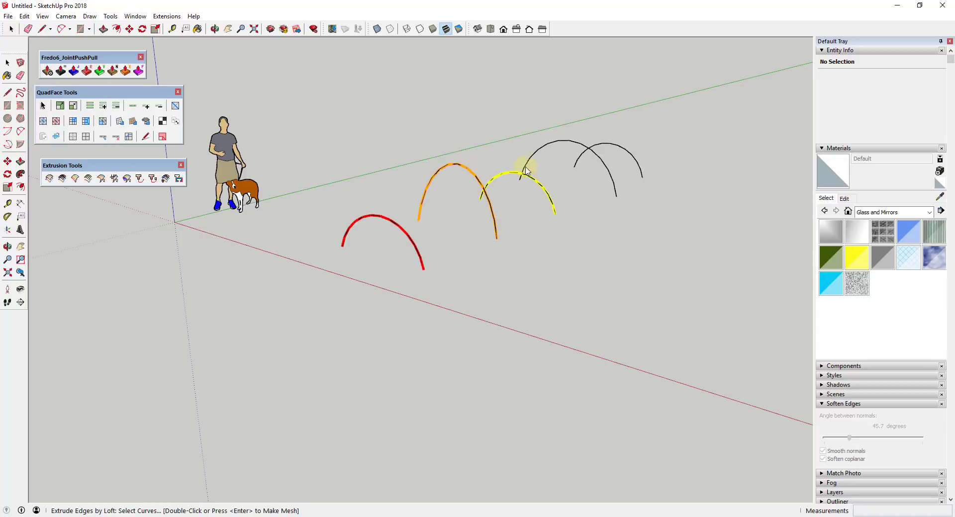
click(565, 142)
click(611, 149)
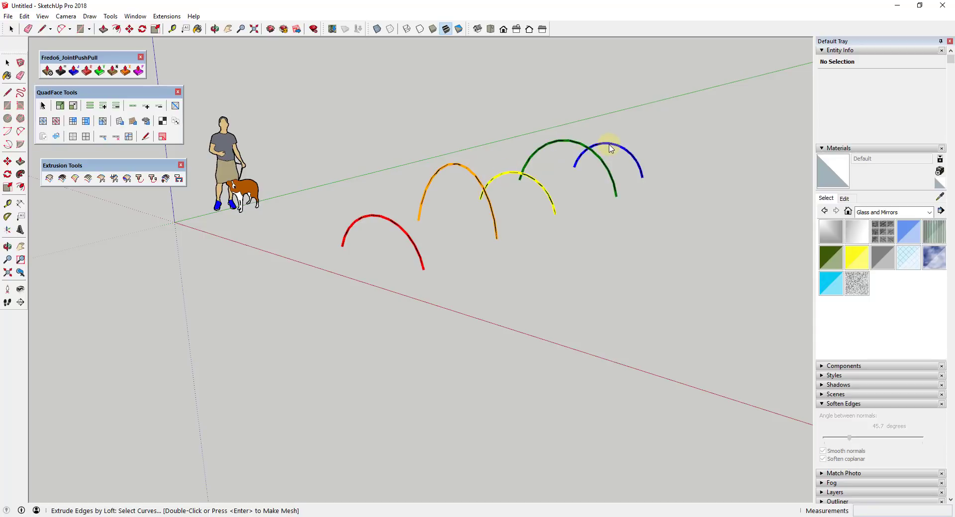
double_click(610, 149)
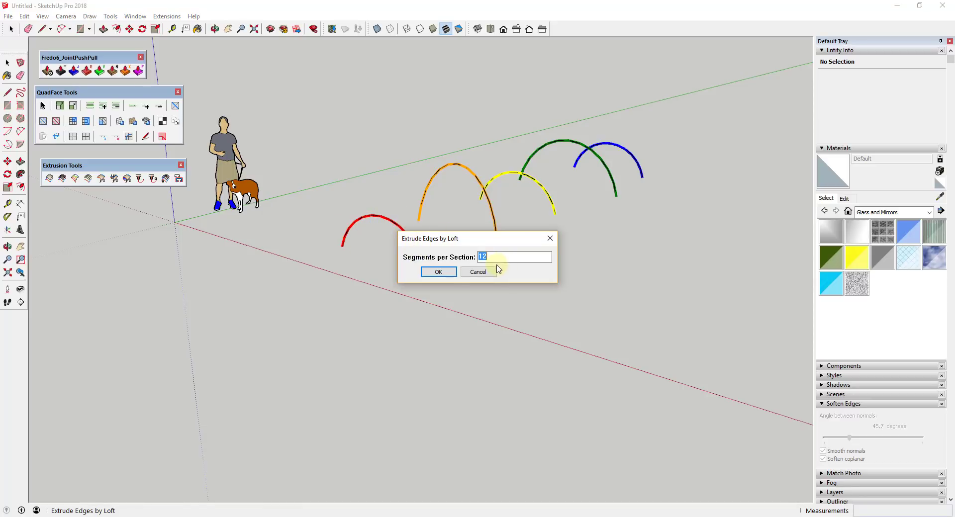
Generate the loft with 12 segments per section, unreversed faces and quad faces, keeping the original curves
click(430, 271)
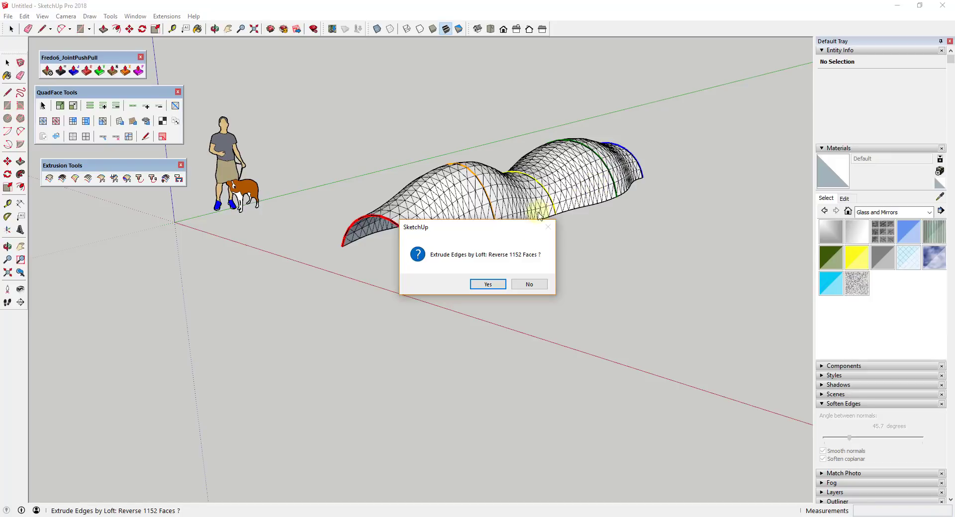
click(528, 286)
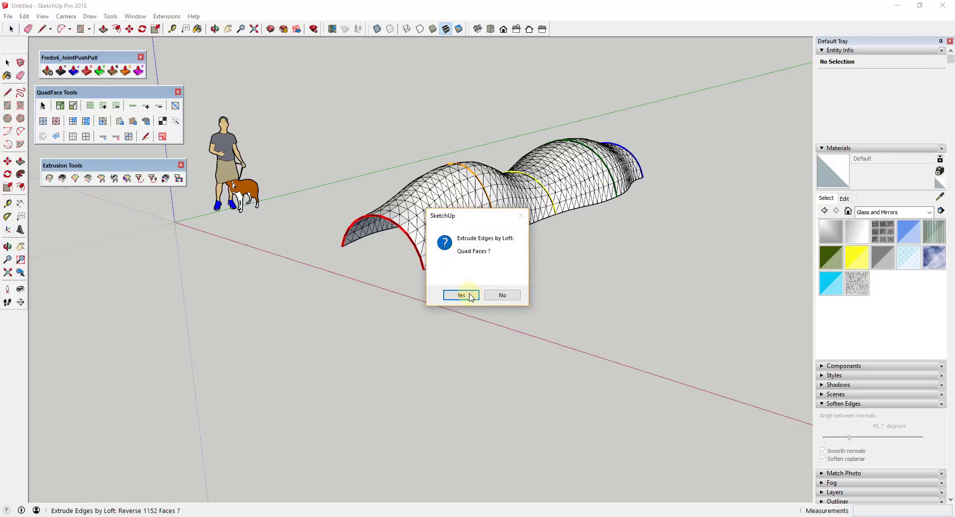
click(463, 296)
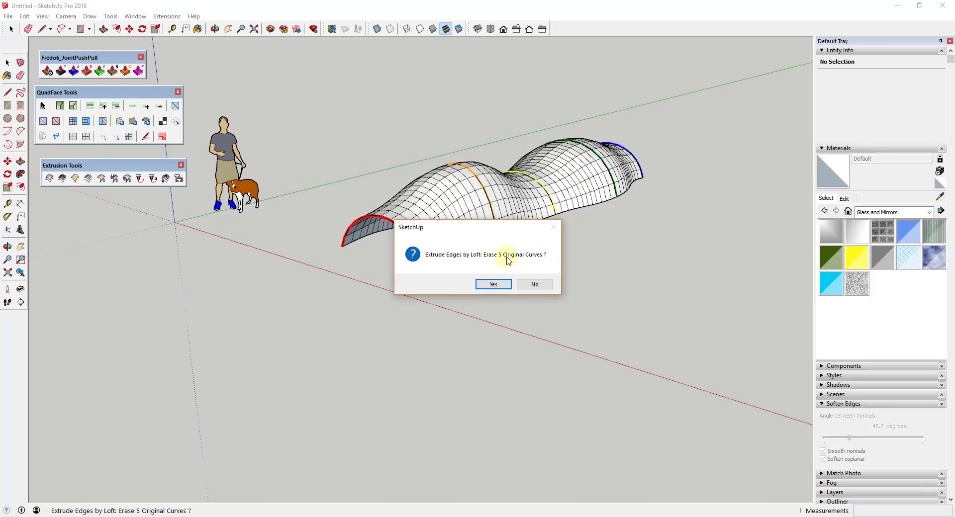
click(534, 284)
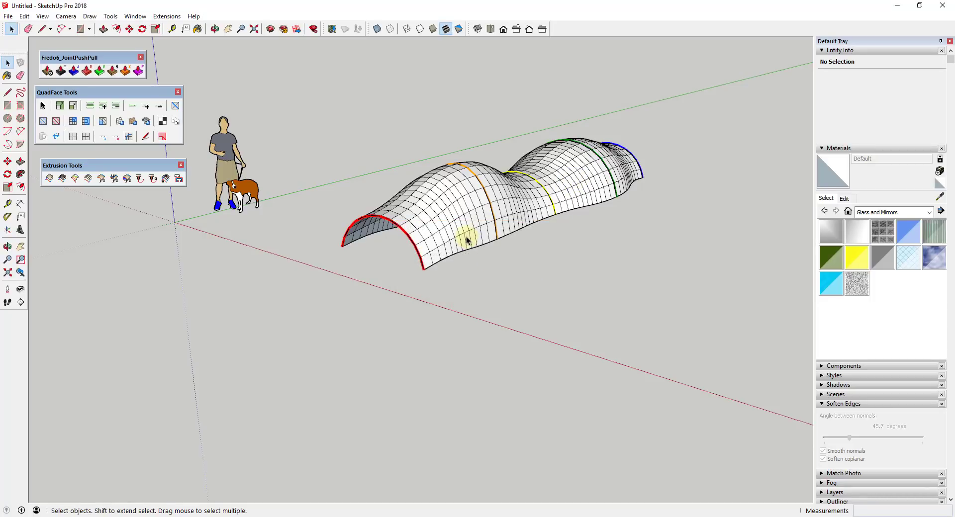
Move the lofted group along the red axis, clear of the original arcs, and deselect it
click(465, 240)
key(m)
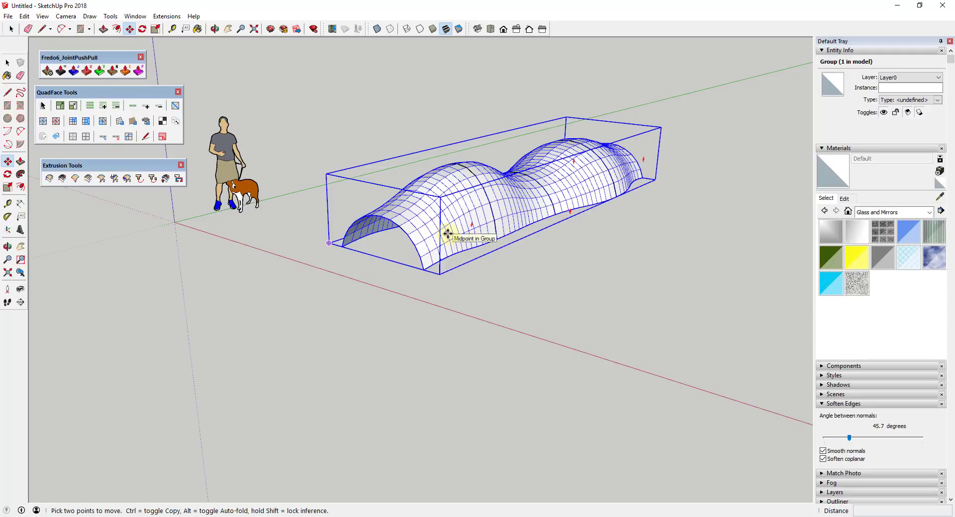
click(447, 235)
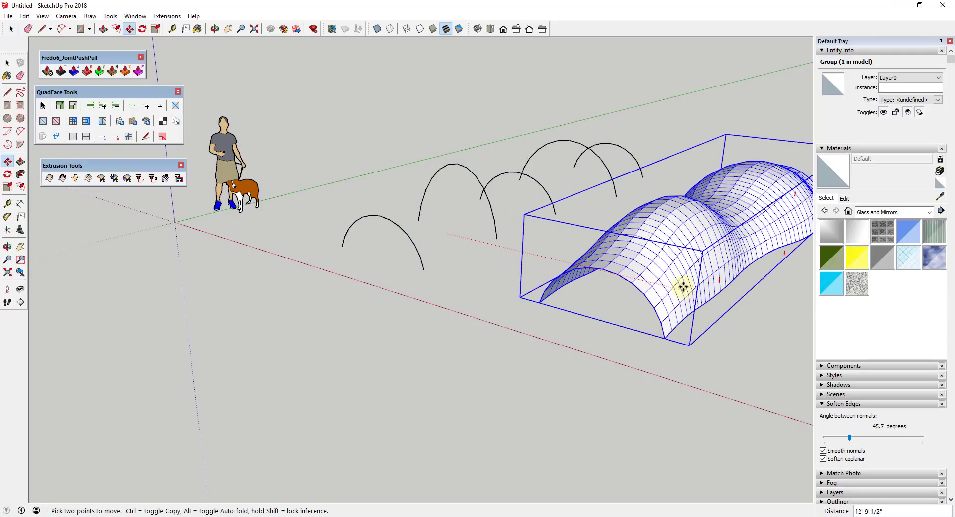
middle_drag(657, 274, 550, 251)
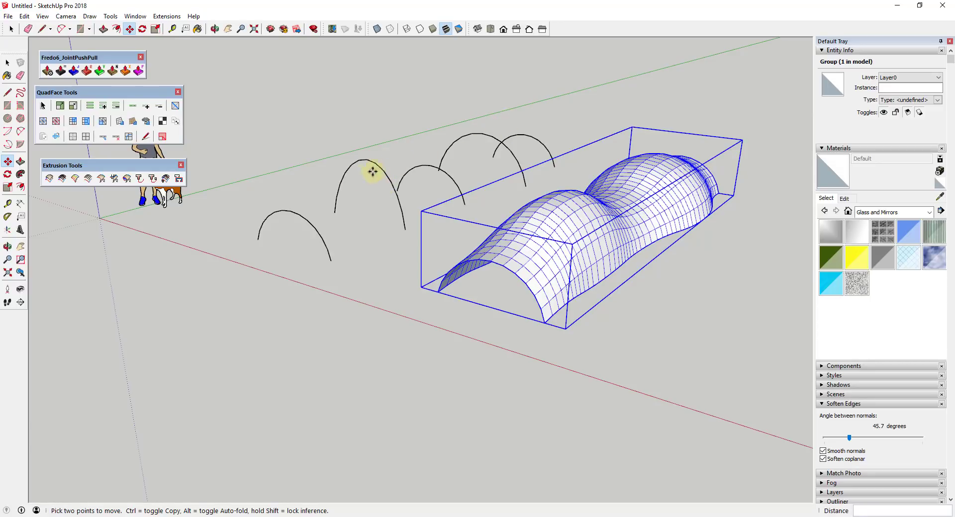
key(space)
click(688, 260)
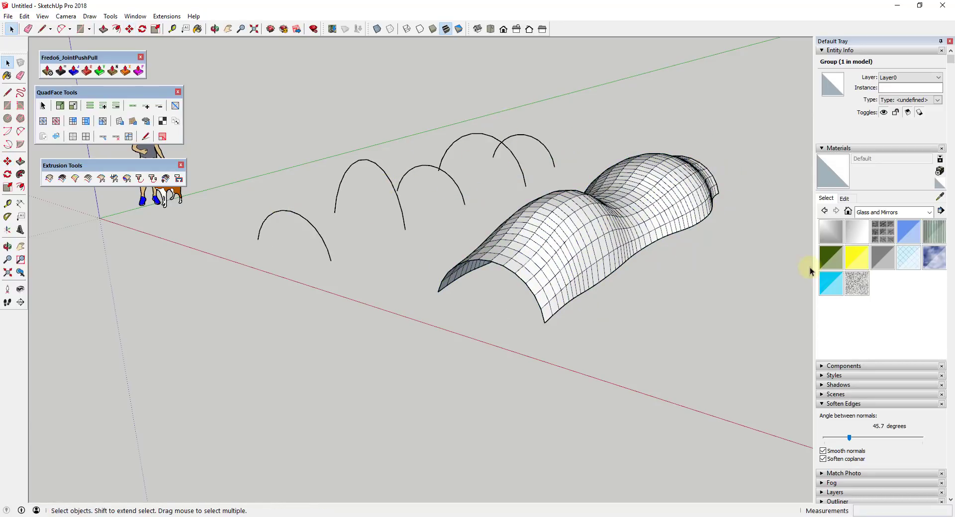
Open the lofted group for editing and try to Push/Pull its curved surface
click(645, 244)
mouse_move(646, 244)
middle_down()
mouse_move(667, 239)
mouse_move(687, 271)
mouse_move(663, 257)
mouse_move(663, 237)
middle_up()
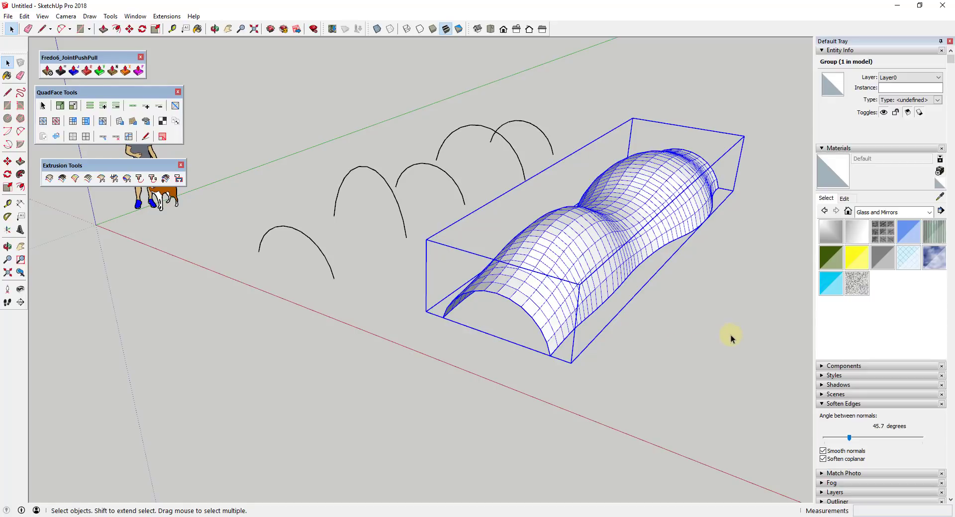
double_click(607, 248)
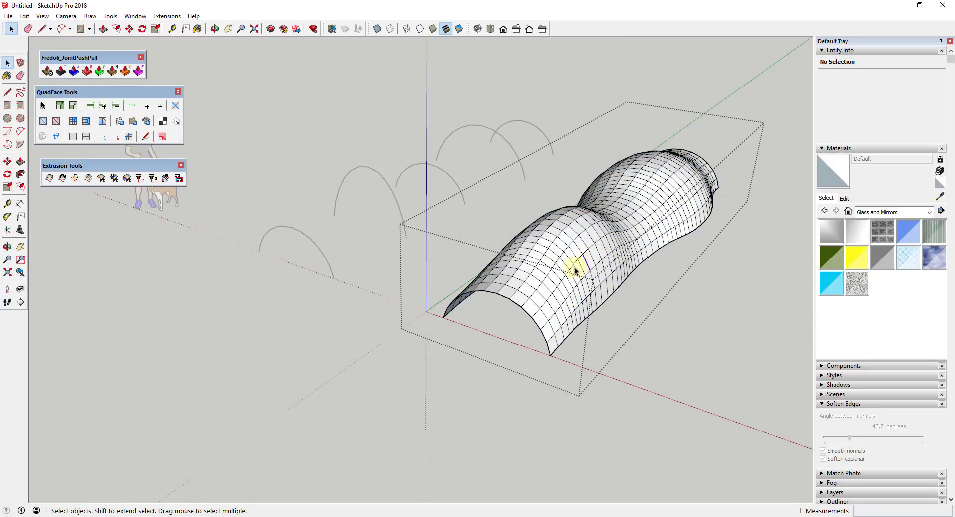
click(637, 216)
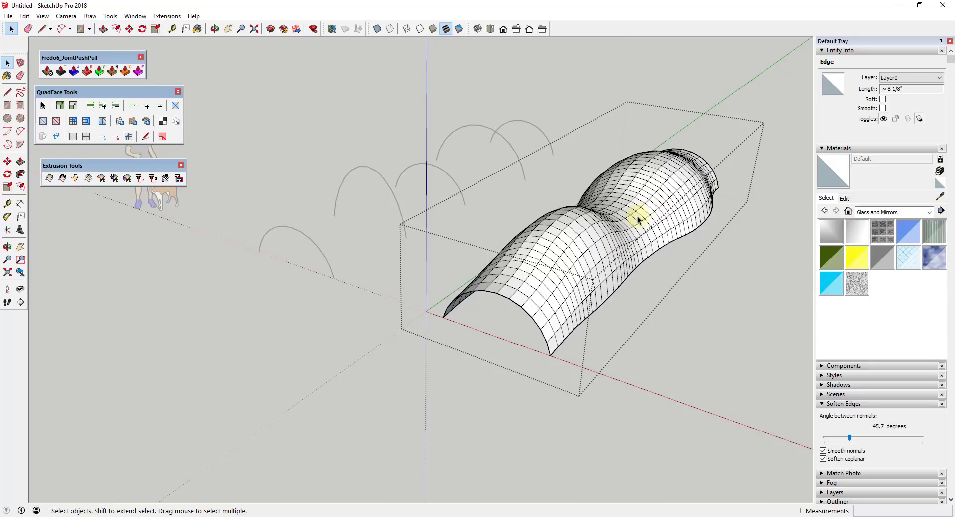
click(637, 216)
key(p)
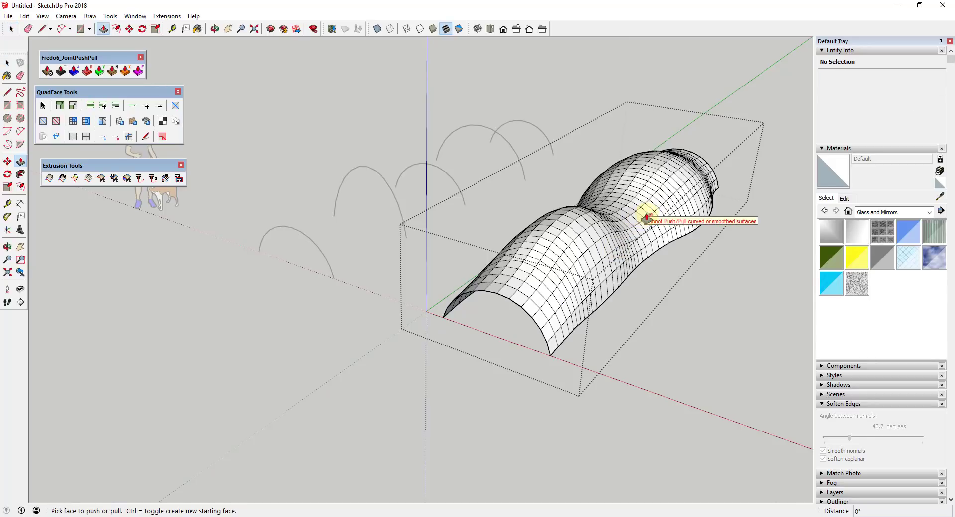
key(space)
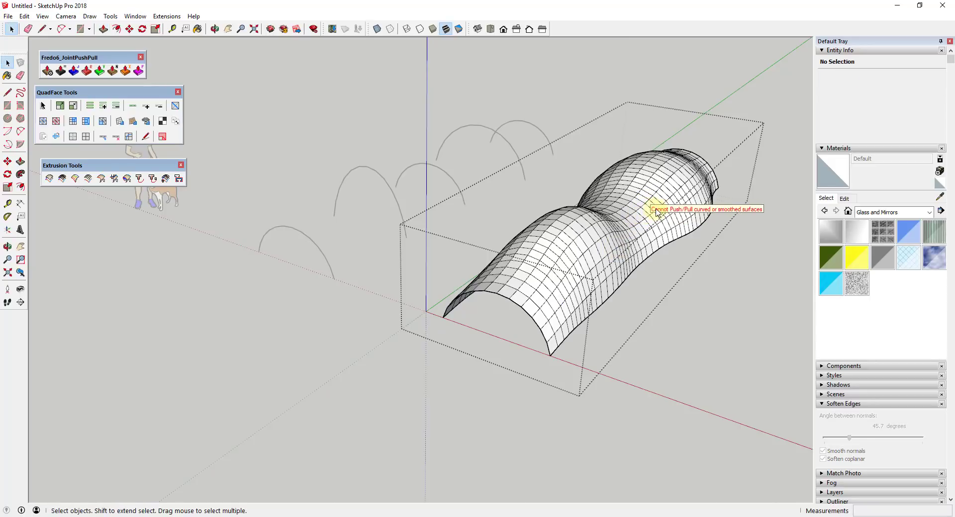
Show hidden geometry and try Push/Pull on a single triangular face of the loft, pulling it out about 3"
scroll(647, 249, up, 5)
click(611, 248)
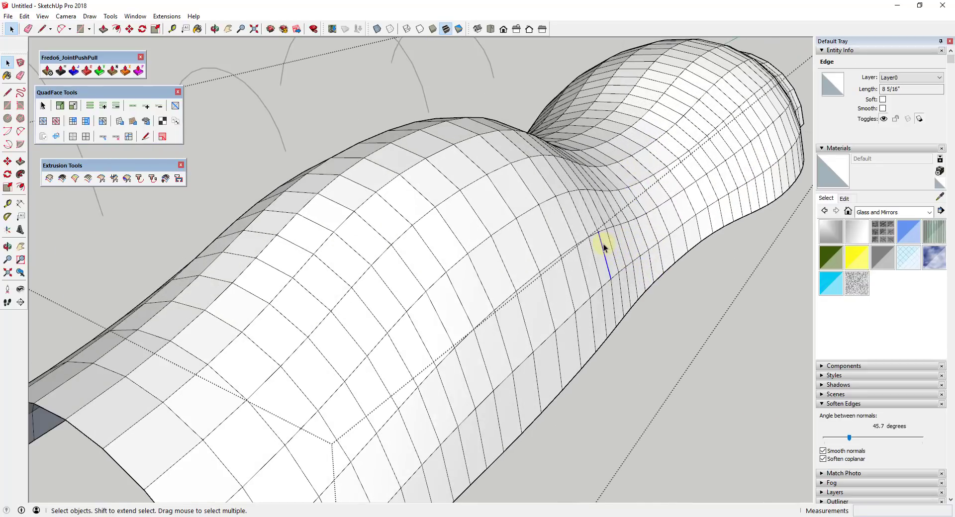
click(42, 16)
click(55, 54)
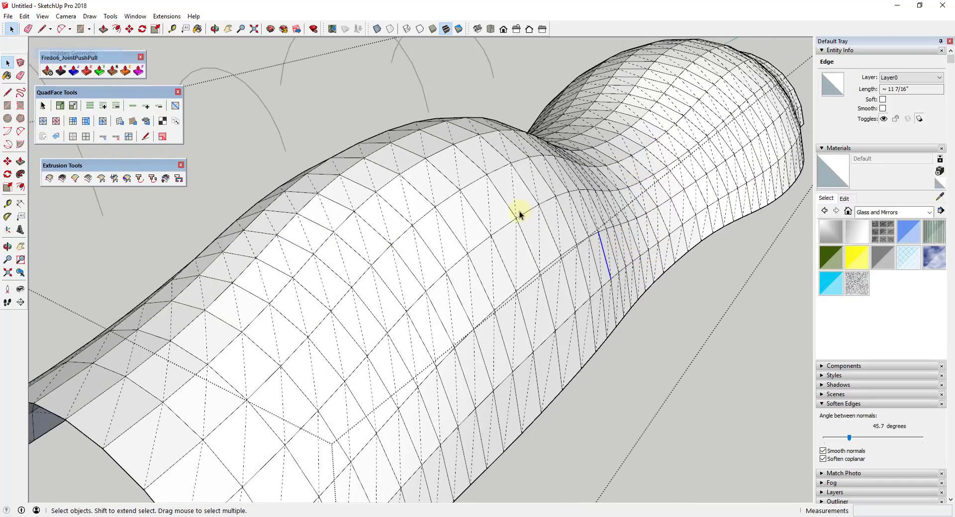
click(527, 238)
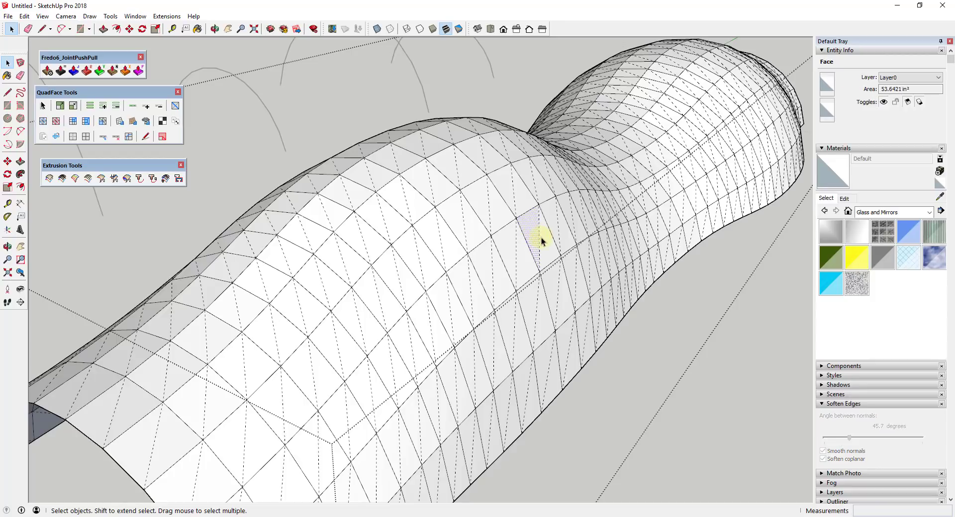
key(p)
click(529, 240)
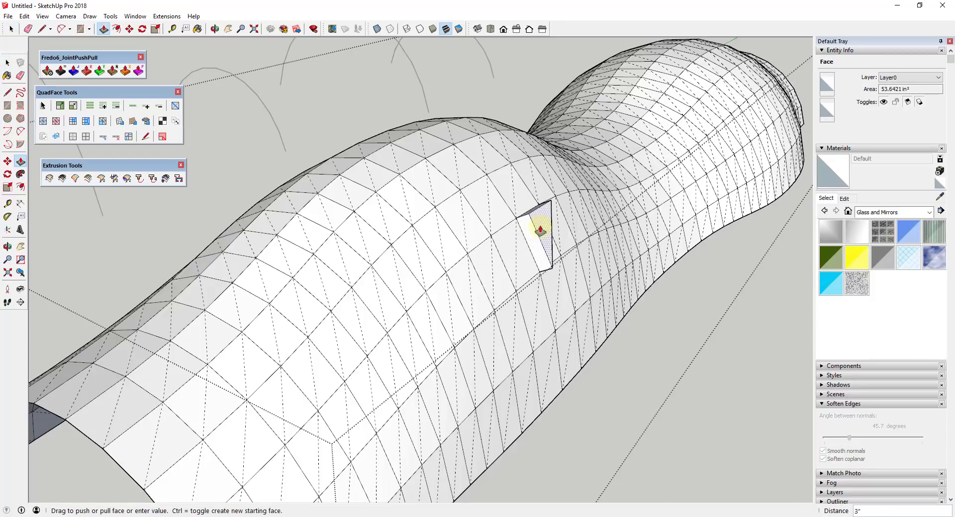
key(space)
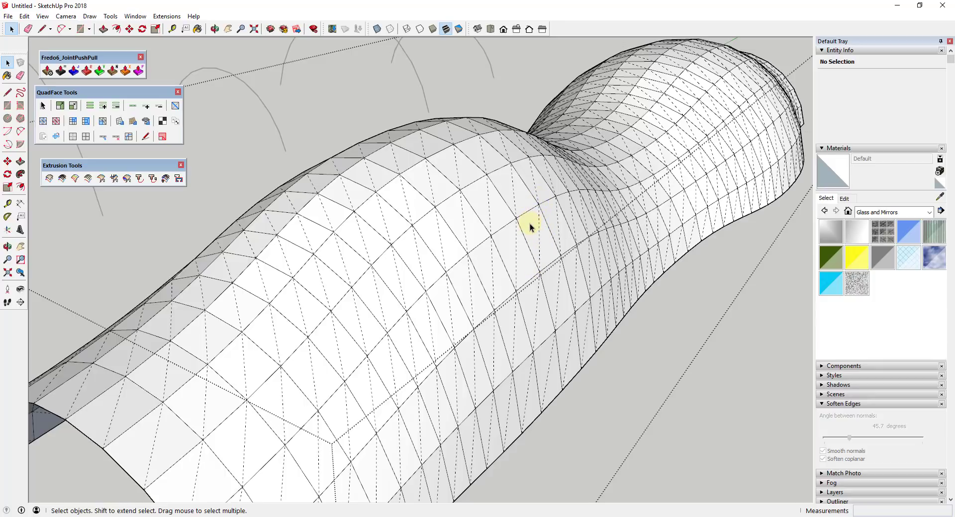
Turn off the display of hidden geometry
scroll(552, 243, down, 5)
click(65, 16)
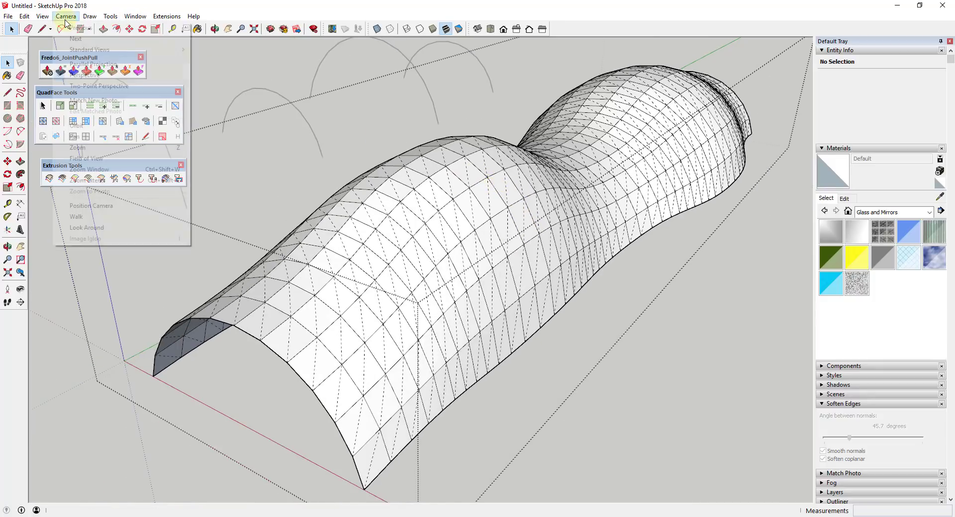
mouse_move(42, 16)
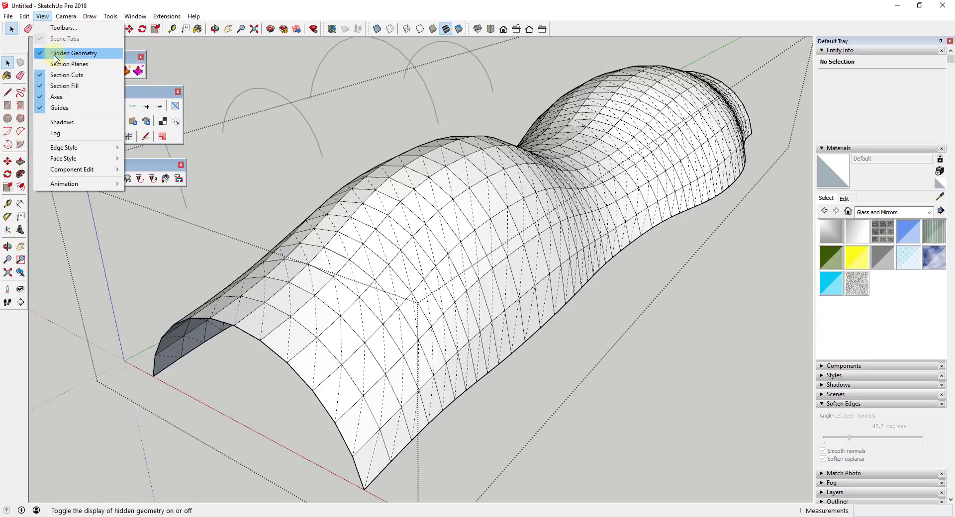
click(69, 54)
Soften the lofted group's edges at an angle of 32.9 degrees with smooth normals and soften coplanar enabled
click(570, 238)
middle_drag(571, 238, 597, 223)
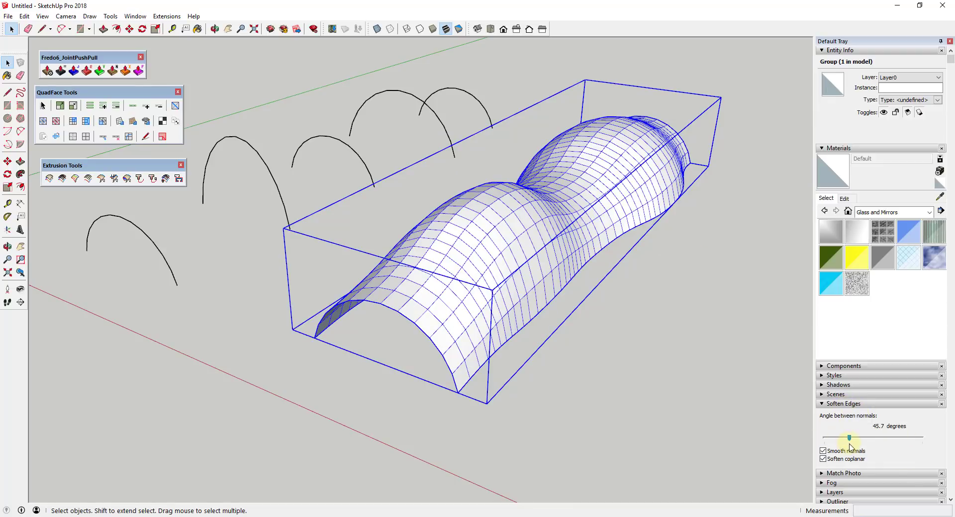
mouse_move(849, 438)
mouse_down()
mouse_move(840, 438)
mouse_move(905, 441)
mouse_move(843, 440)
mouse_up()
click(826, 459)
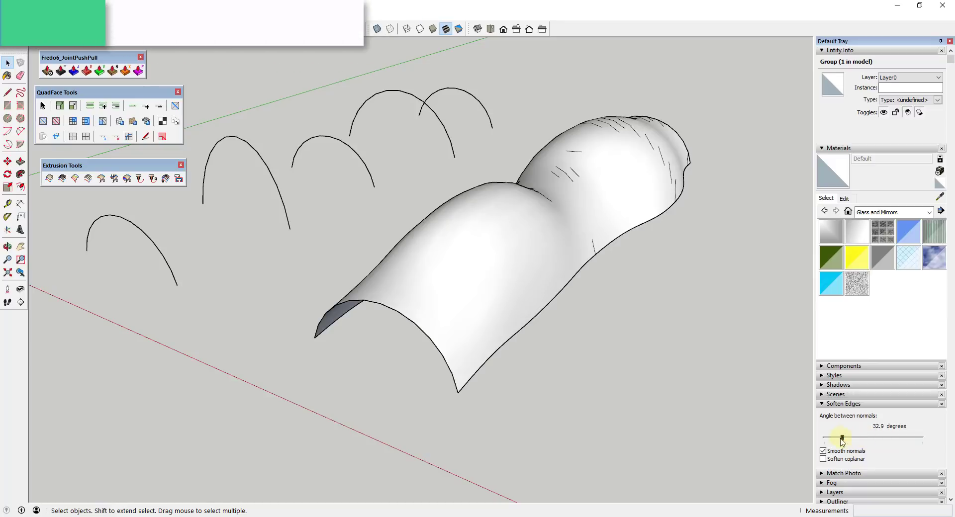
click(823, 459)
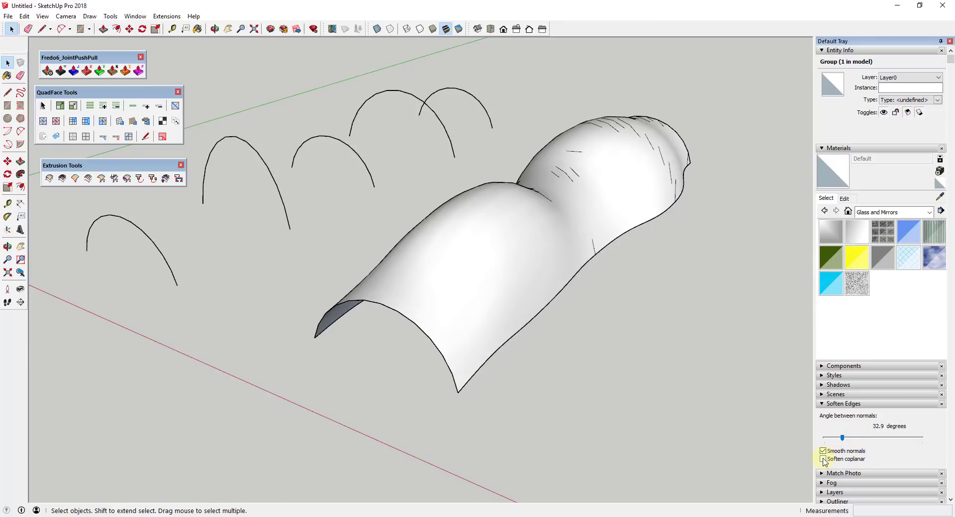
click(679, 329)
Open the lofted group and thicken its whole curved surface by about 5 7/16" with Joint Push Pull
middle_drag(571, 204, 546, 200)
double_click(569, 206)
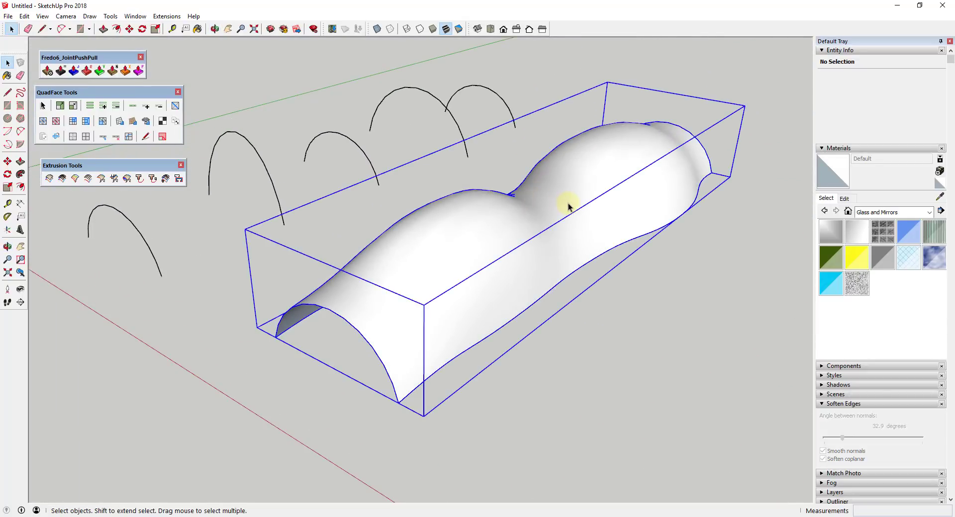
click(596, 170)
click(366, 306)
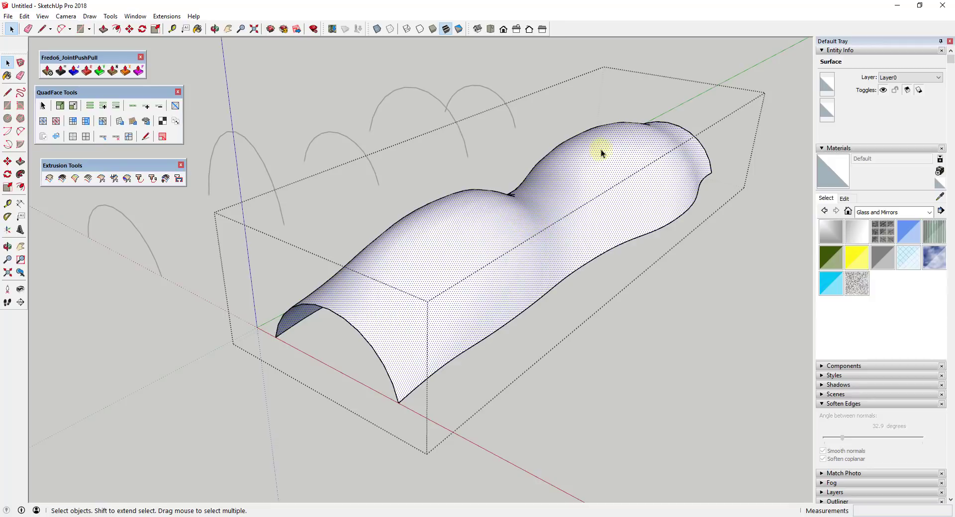
middle_drag(574, 201, 633, 154)
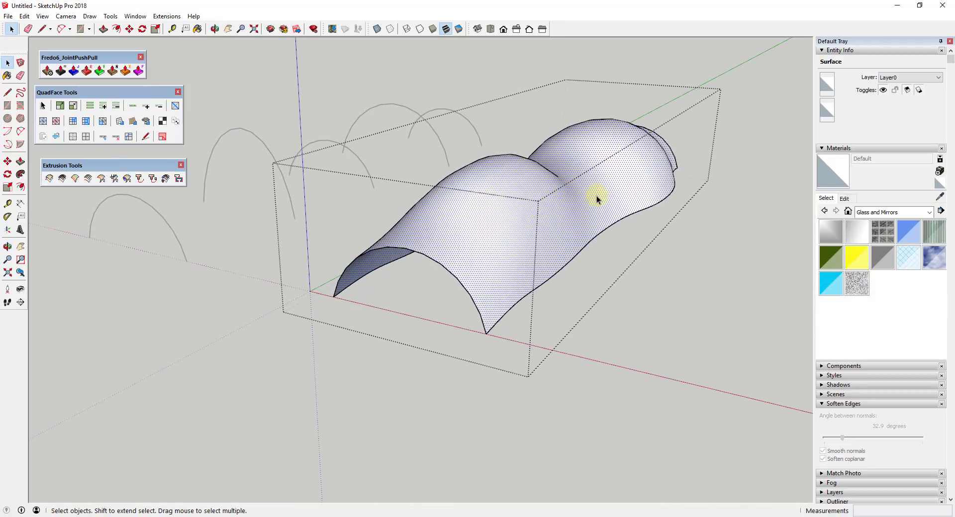
click(74, 72)
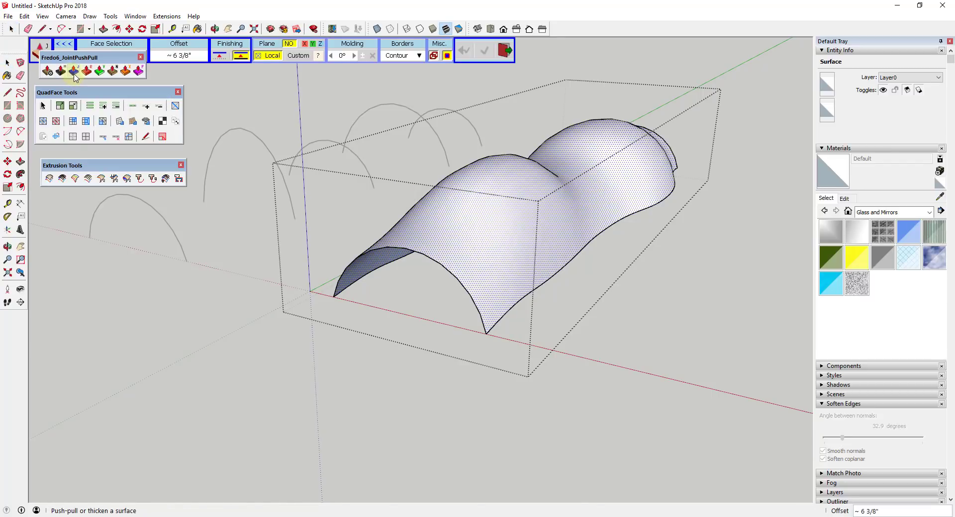
drag(78, 58, 72, 73)
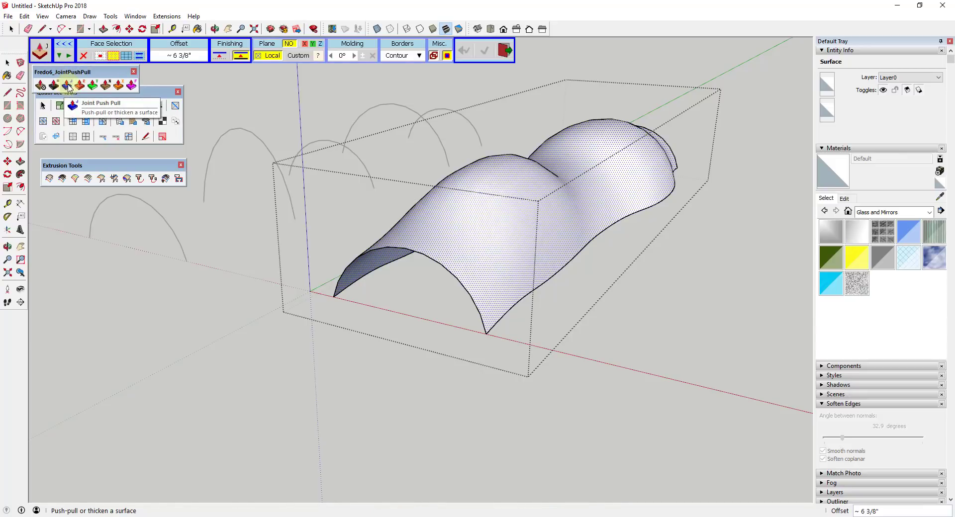
click(67, 88)
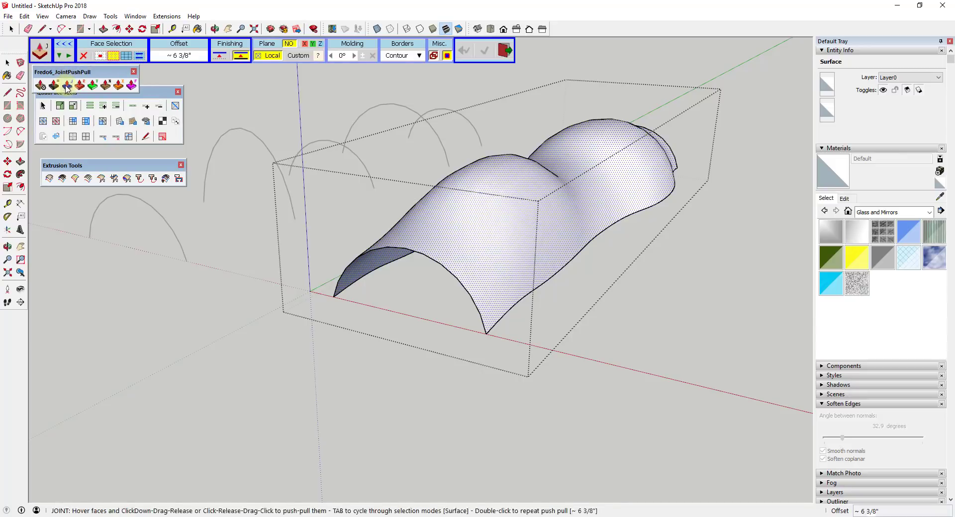
click(651, 173)
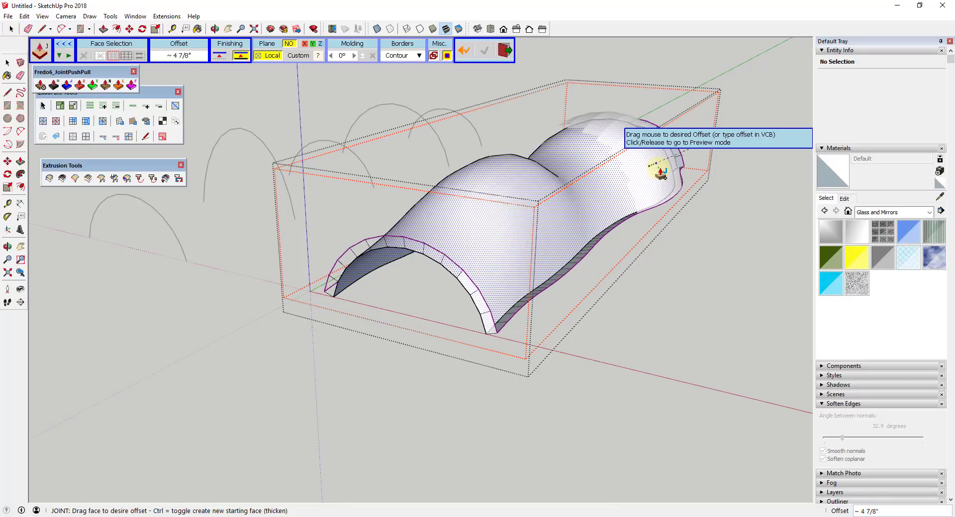
click(661, 173)
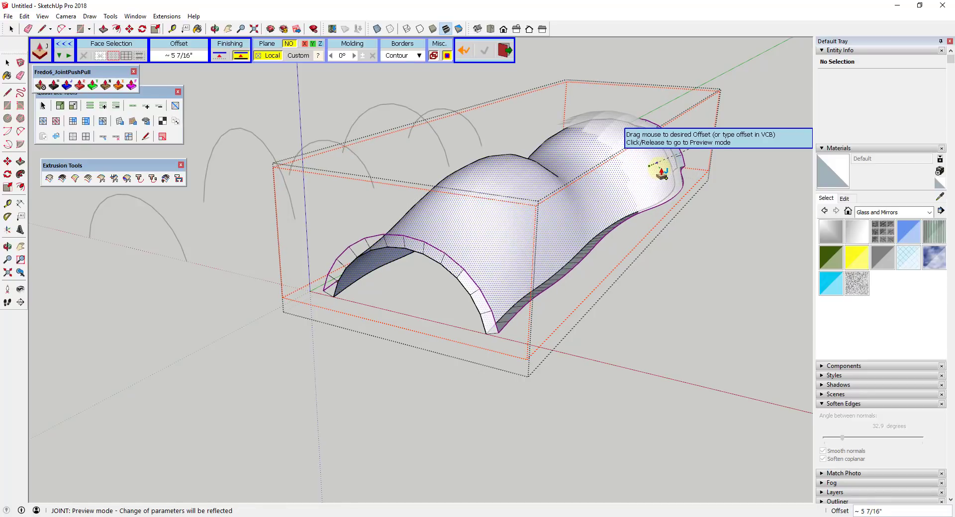
click(694, 179)
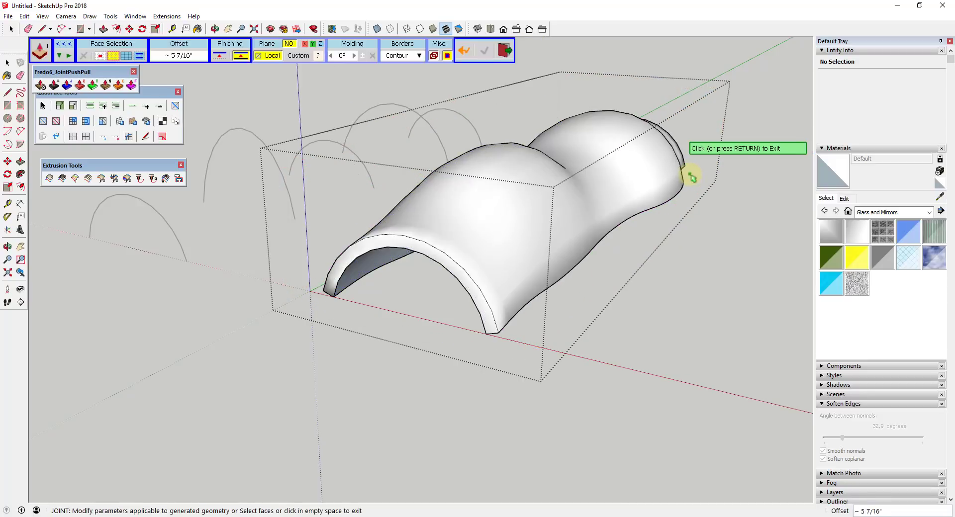
Leave Joint Push Pull, examine the thickened shell from several sides and select the newly generated group
mouse_move(512, 262)
middle_down()
mouse_move(571, 181)
mouse_move(526, 267)
middle_up()
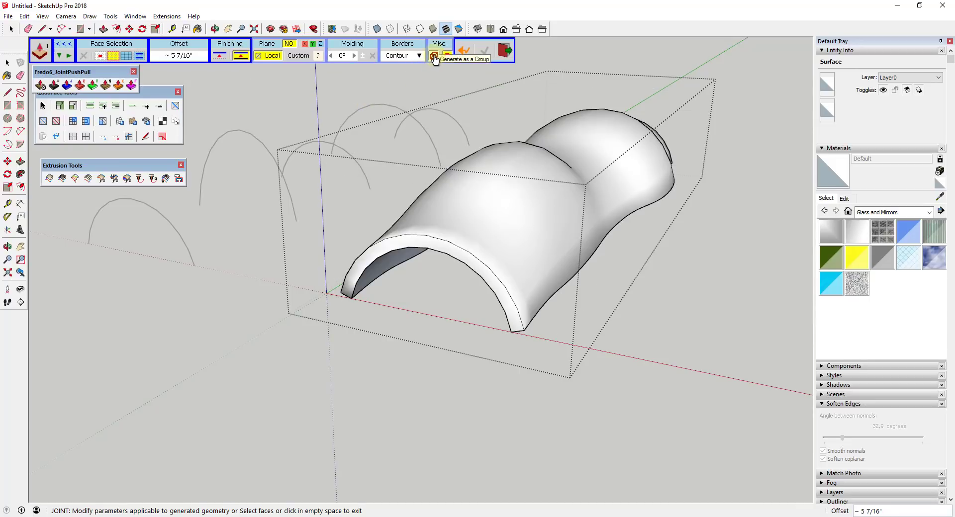
middle_drag(667, 241, 724, 160)
middle_drag(778, 141, 582, 245)
scroll(532, 221, up, 3)
click(373, 183)
scroll(372, 183, down, 5)
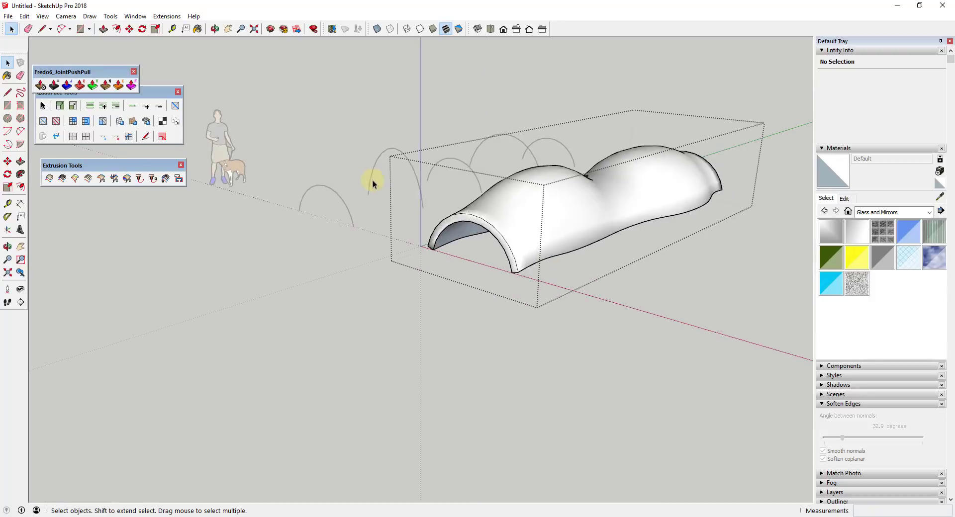
click(556, 188)
scroll(556, 187, up, 4)
middle_drag(418, 229, 318, 232)
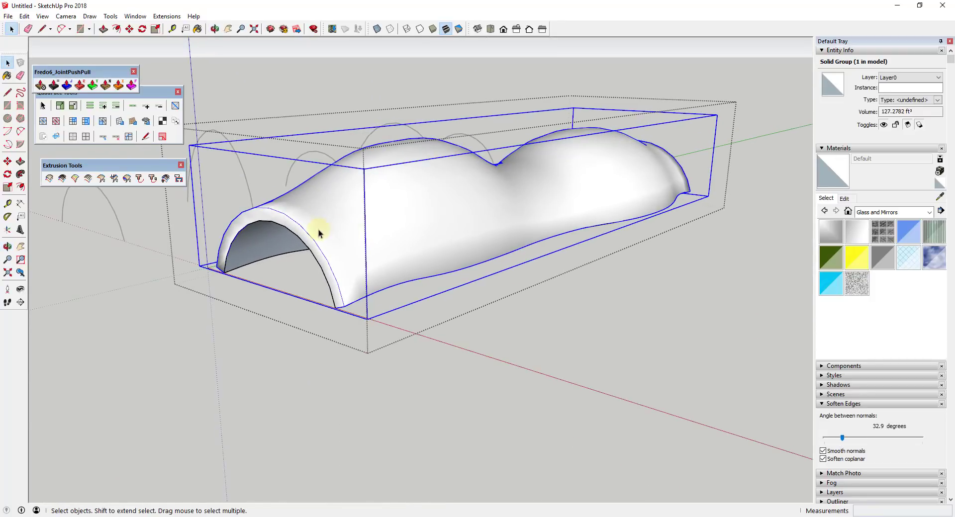
middle_drag(489, 235, 473, 240)
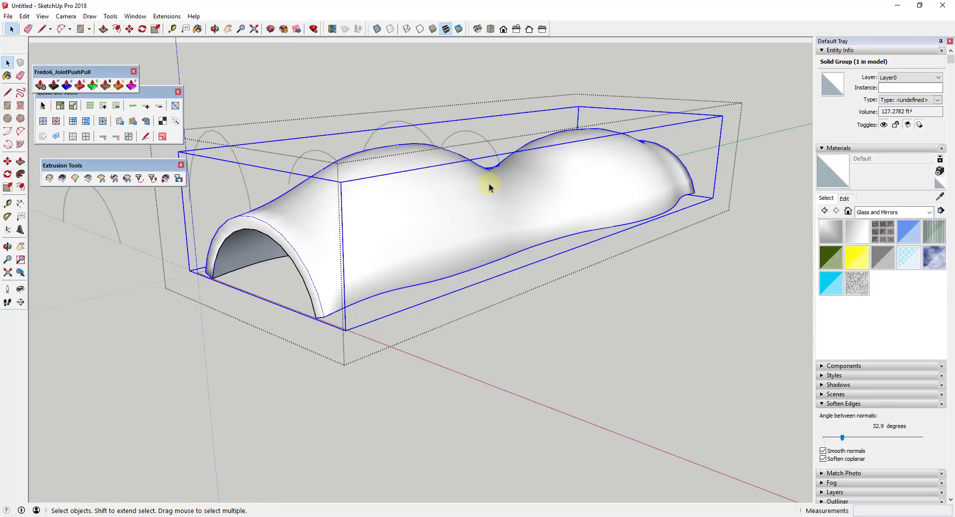
Open the thickened group for editing, select its outer surface and show hidden geometry
double_click(445, 214)
click(448, 214)
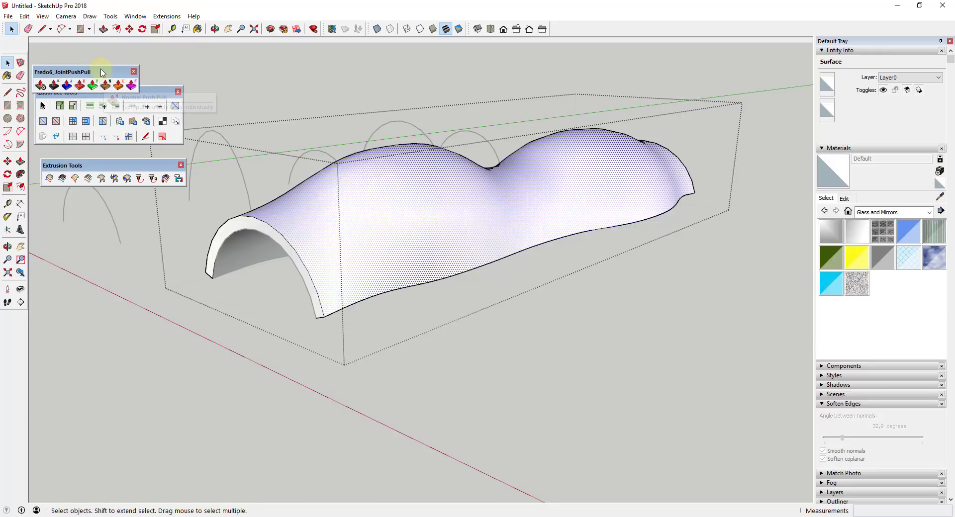
drag(99, 72, 103, 57)
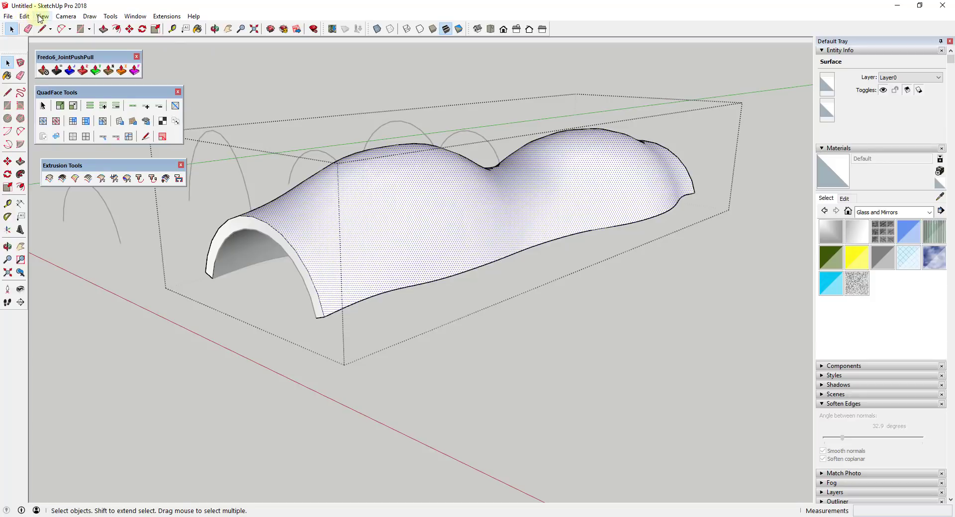
click(23, 16)
mouse_move(43, 17)
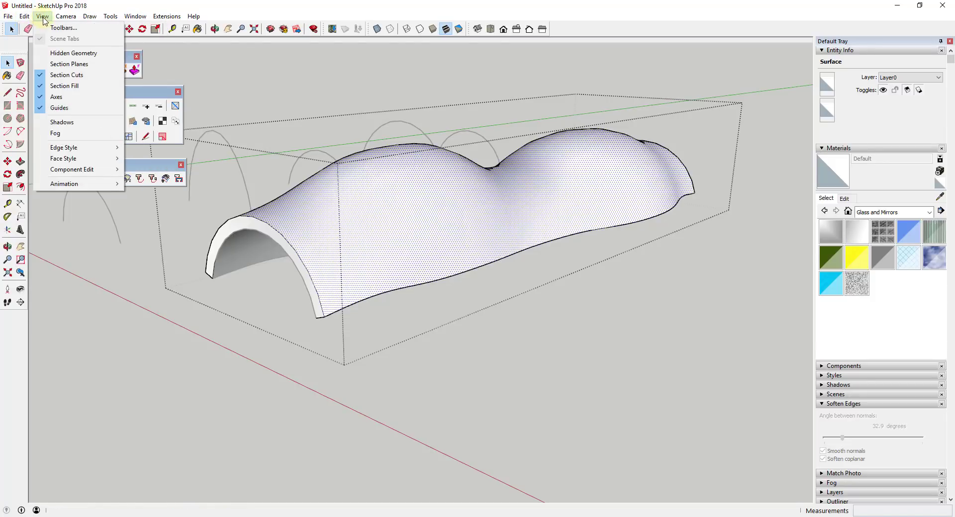
click(60, 53)
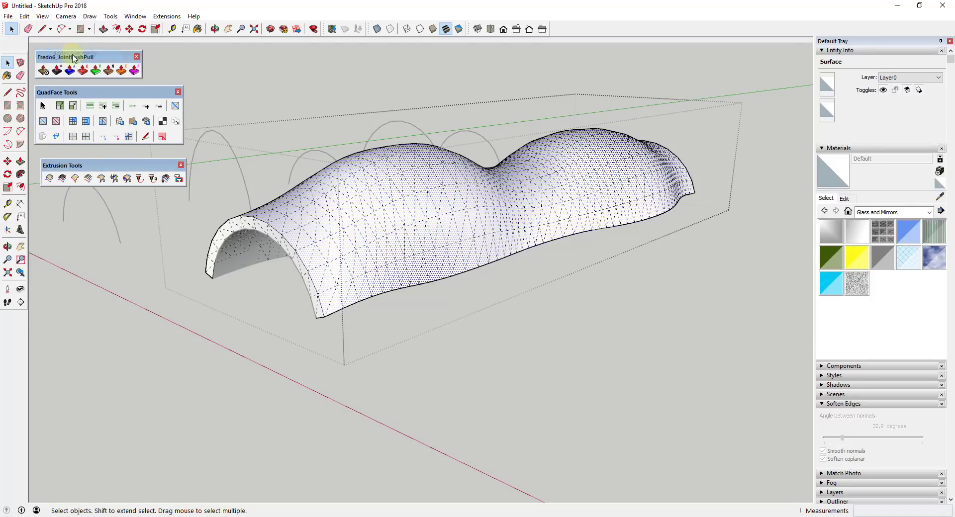
Select the row of hidden edges forming an arc across the outer surface and turn off their Soft property
middle_drag(516, 190, 488, 279)
scroll(455, 313, up, 5)
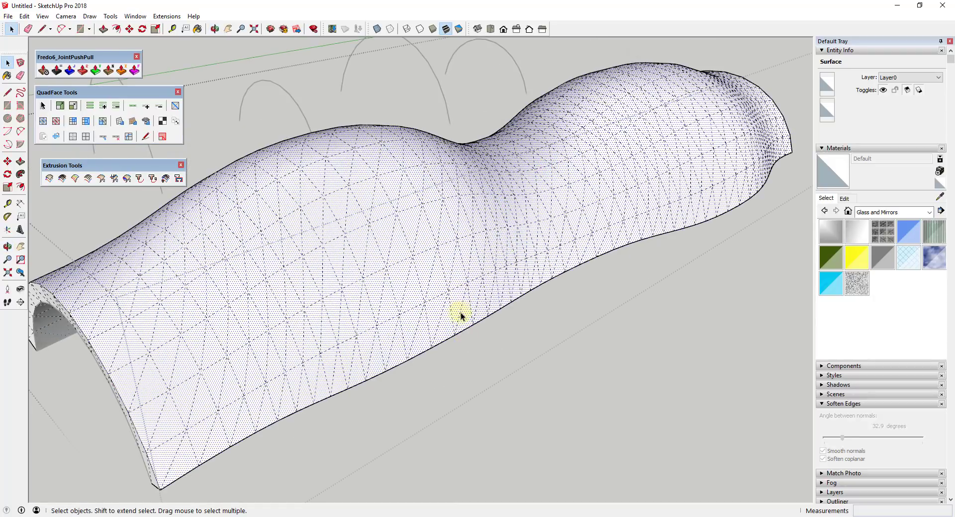
click(452, 309)
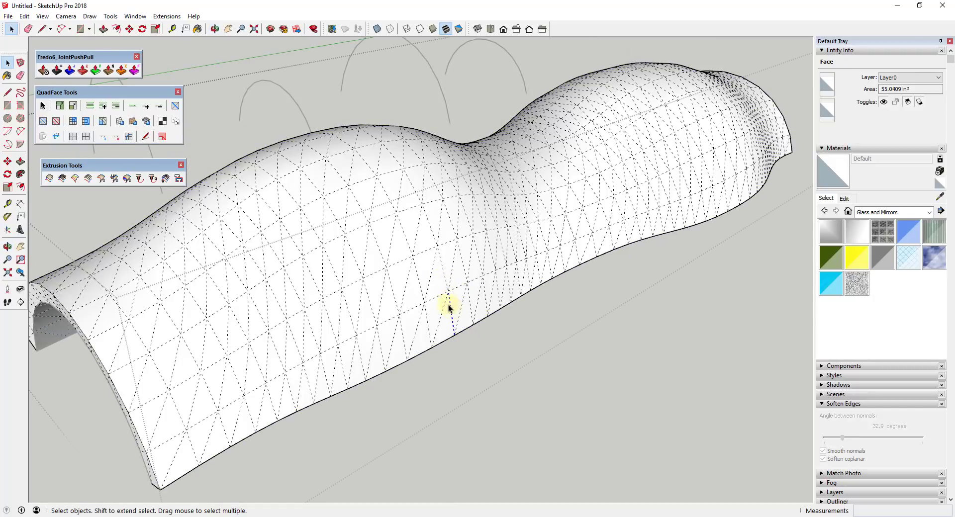
shift+click(438, 245)
shift+click(428, 221)
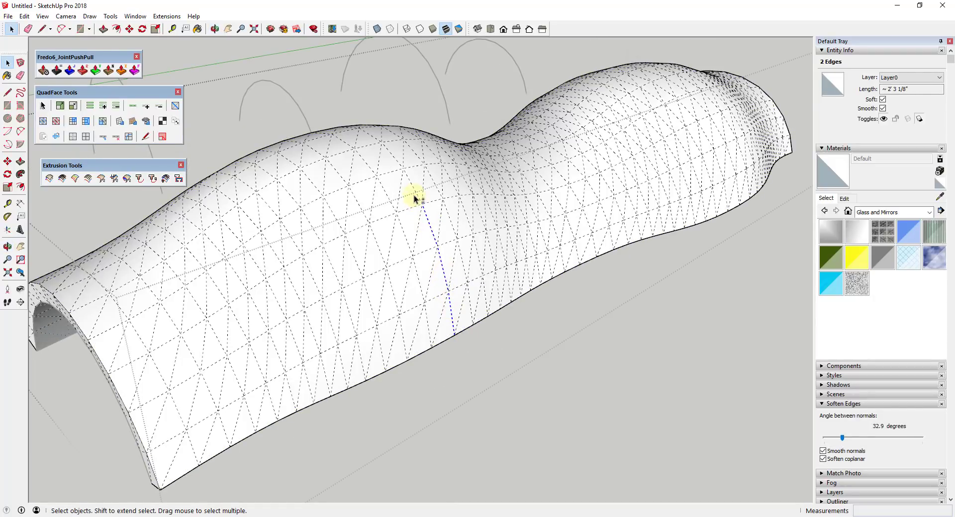
shift+click(392, 156)
middle_drag(393, 151, 703, 187)
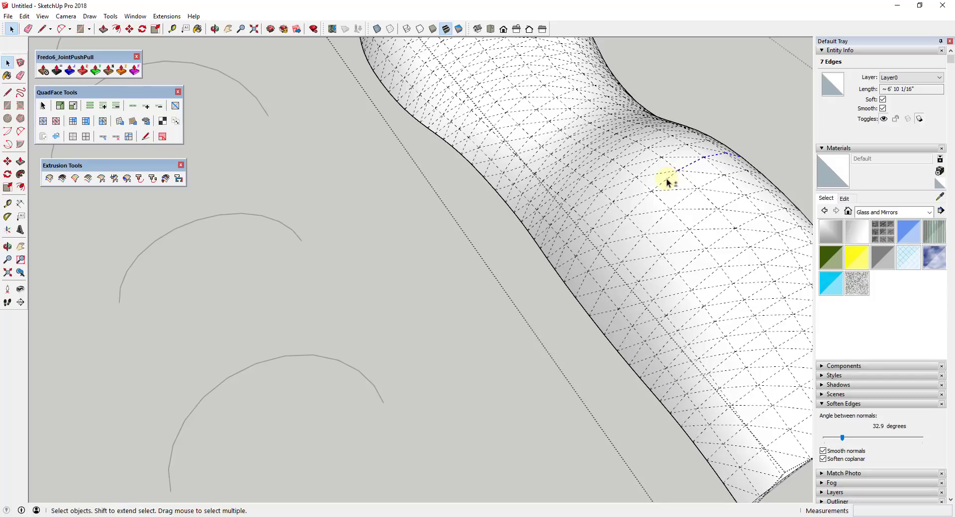
shift+click(615, 229)
shift+click(586, 277)
middle_drag(745, 178, 546, 205)
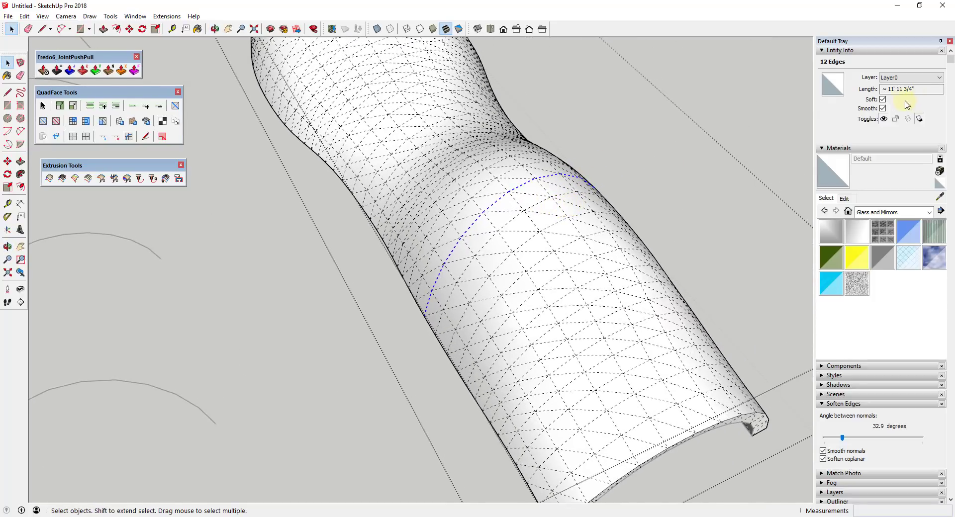
click(883, 100)
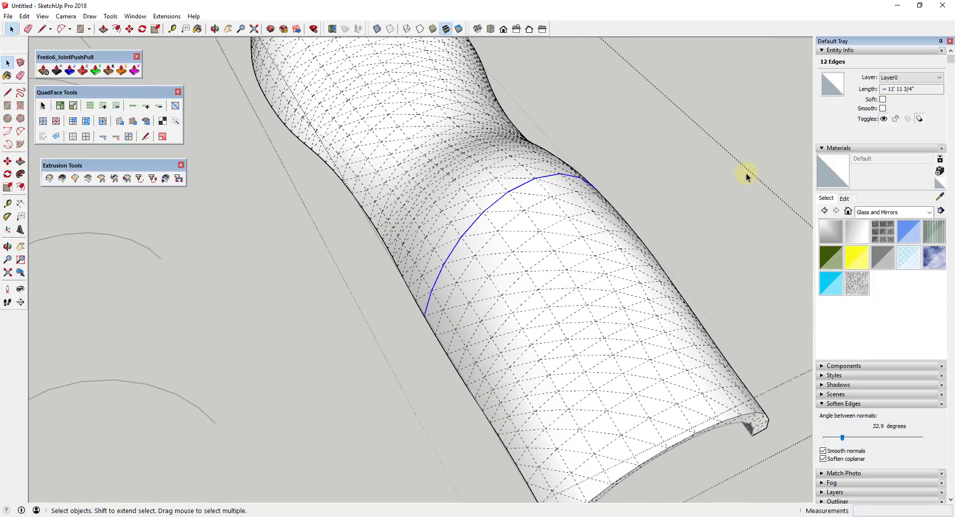
Turn off hidden geometry and select the surfaces on either side of the unsoftened arc in turn to check the split
click(42, 16)
click(52, 53)
click(460, 260)
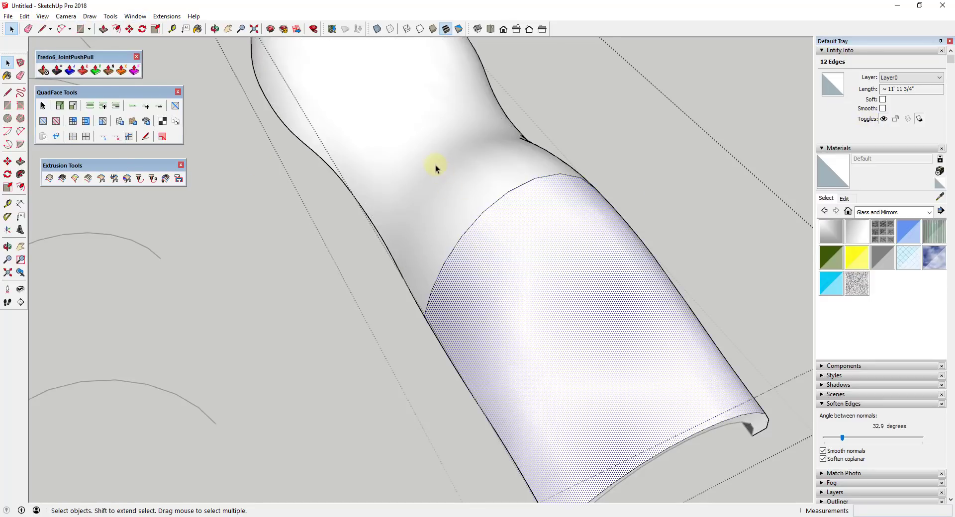
click(435, 165)
click(538, 284)
middle_drag(538, 283, 418, 314)
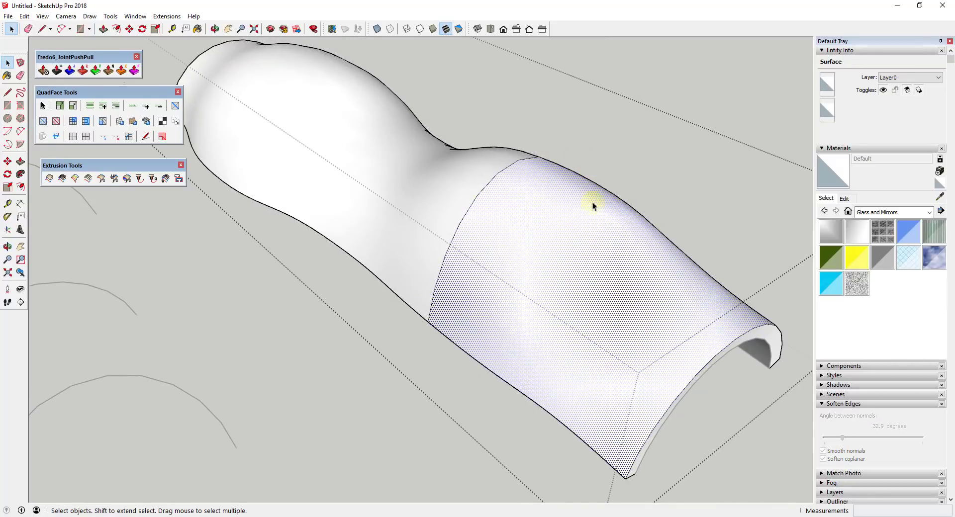
middle_drag(657, 321, 464, 288)
click(452, 287)
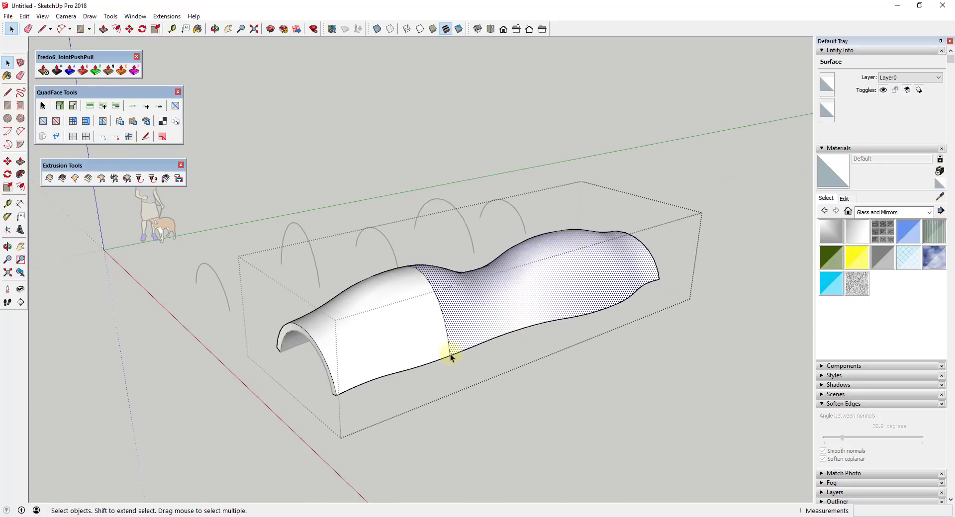
middle_drag(531, 305, 461, 285)
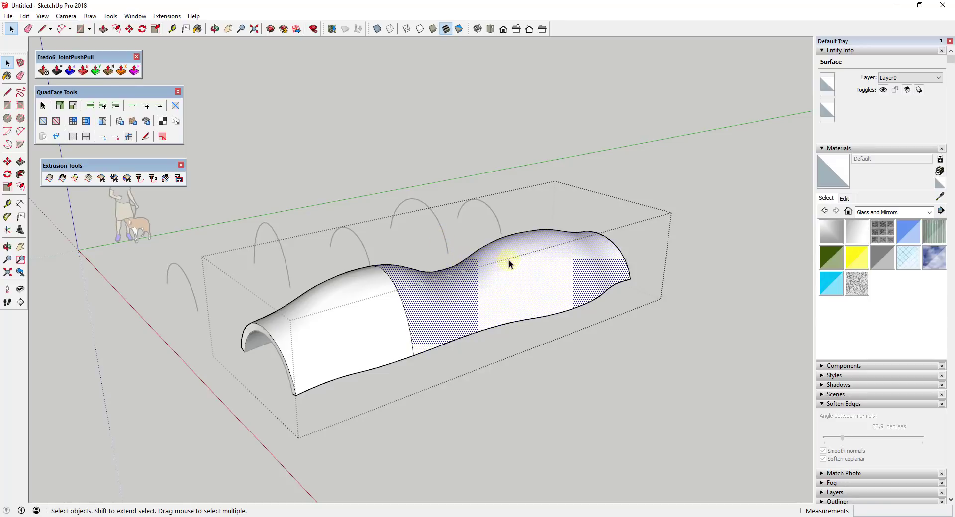
Show hidden geometry again and select a single triangular face beside the dividing arc
click(42, 16)
click(74, 53)
scroll(396, 297, up, 4)
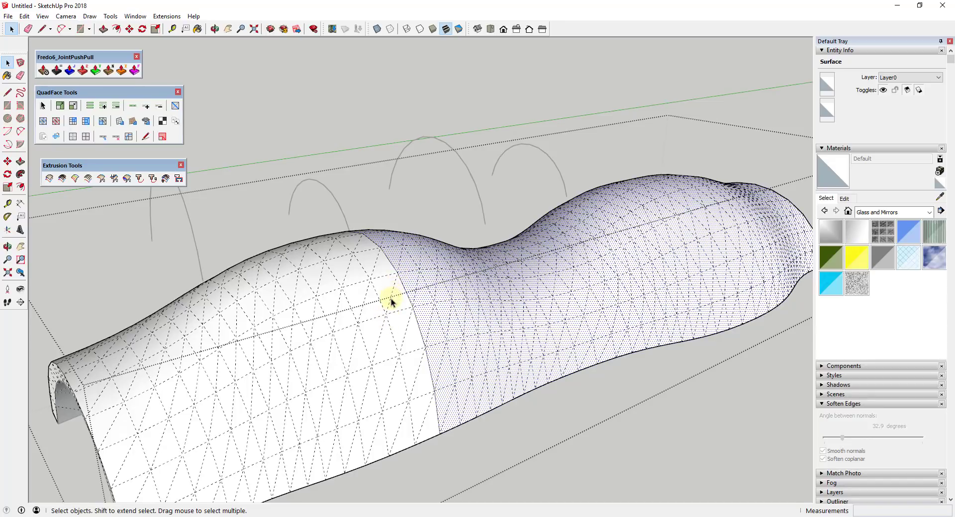
click(394, 291)
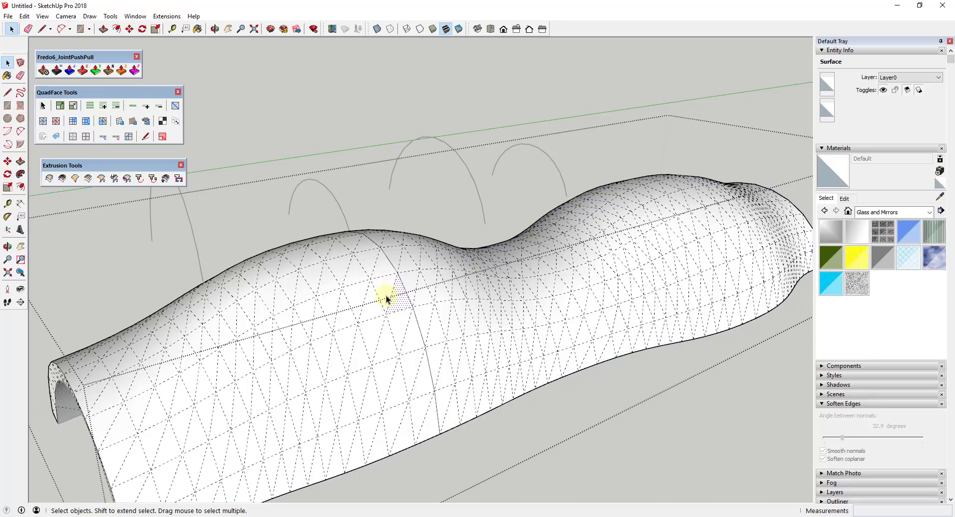
click(387, 292)
middle_drag(392, 299, 455, 271)
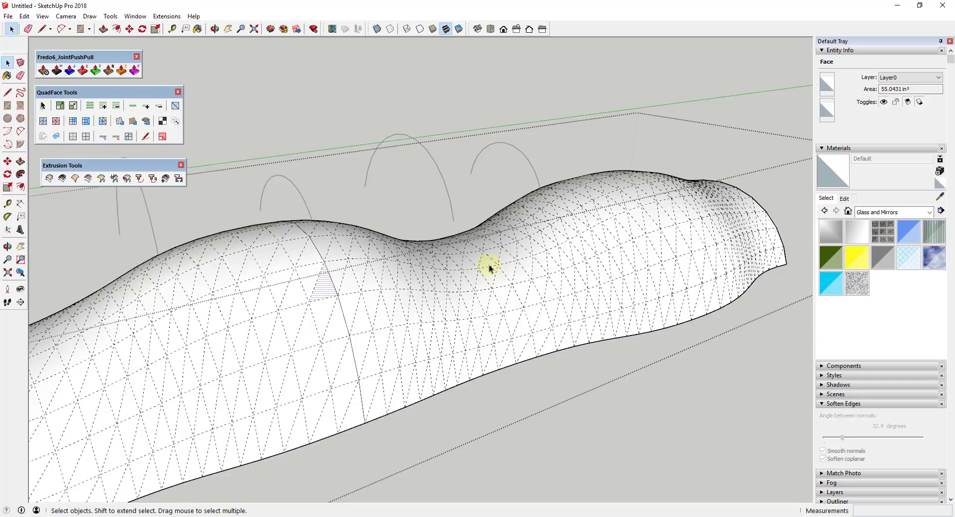
middle_drag(470, 312, 452, 323)
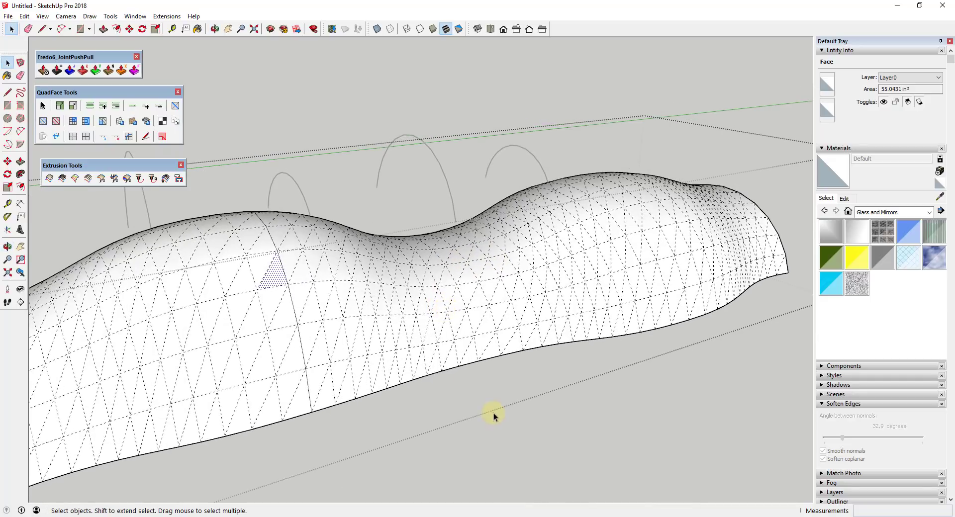
Select one hidden edge near the shell's lower border and extend it to a full edge loop with QuadFace Tools
click(457, 356)
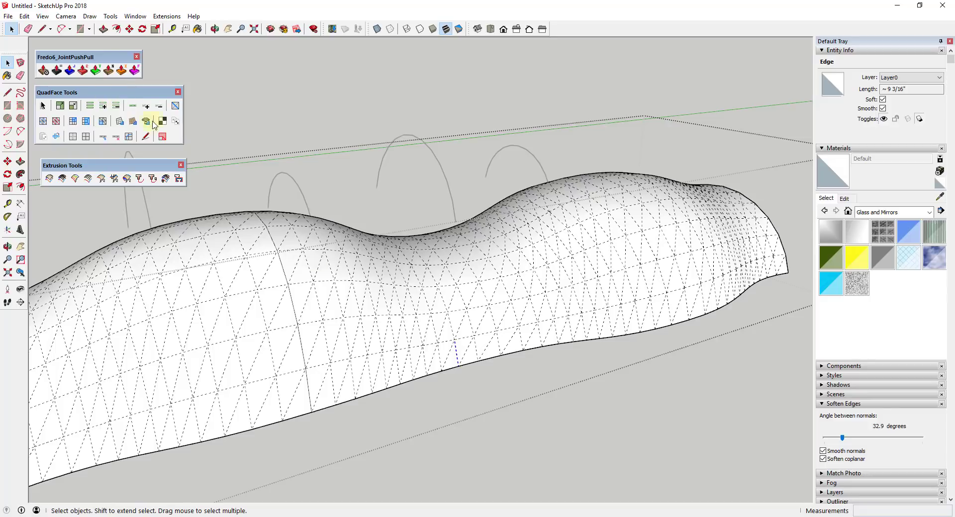
middle_drag(493, 393, 396, 391)
middle_drag(486, 409, 629, 340)
scroll(592, 334, down, 3)
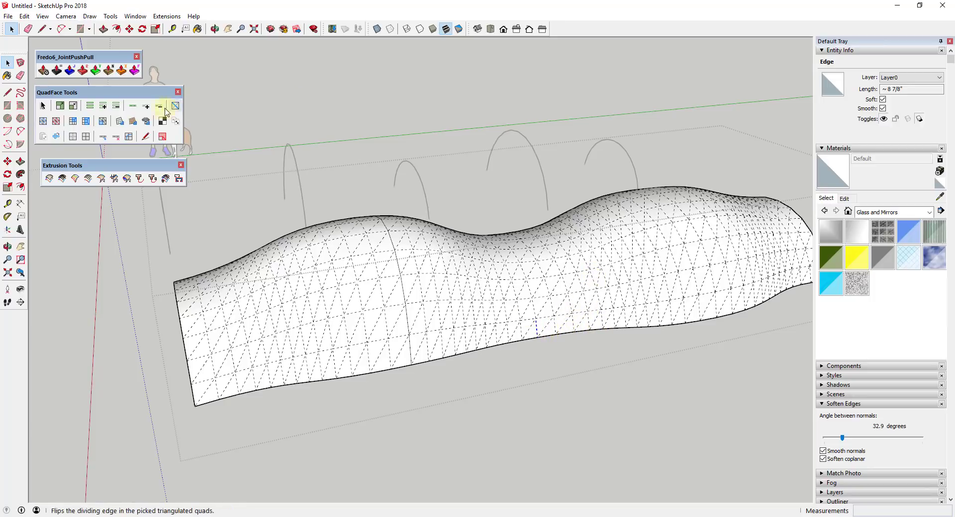
click(133, 107)
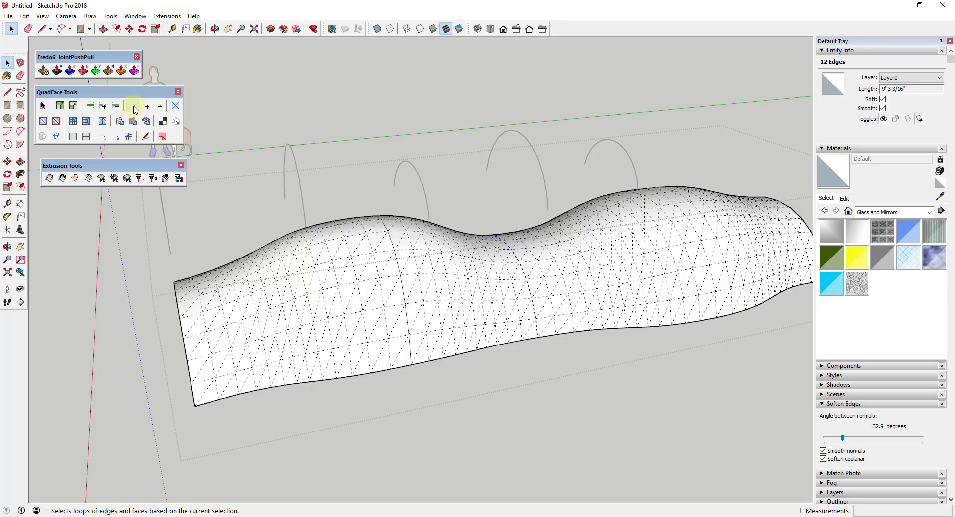
middle_drag(398, 238, 688, 224)
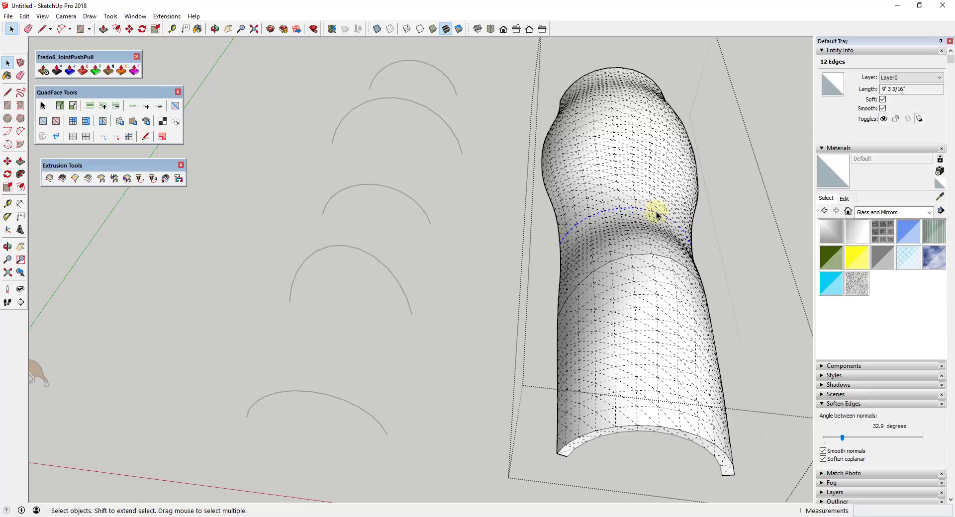
Select the hidden edges along the second cross-section loop one at a time, starting near the shell's lower border
mouse_move(693, 249)
middle_down()
mouse_move(506, 217)
mouse_move(477, 294)
mouse_move(461, 270)
middle_up()
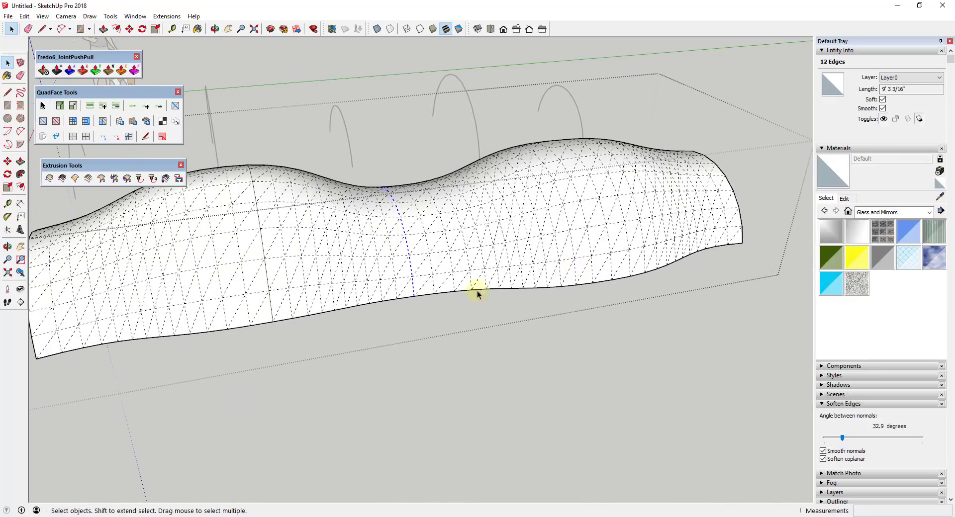
click(412, 292)
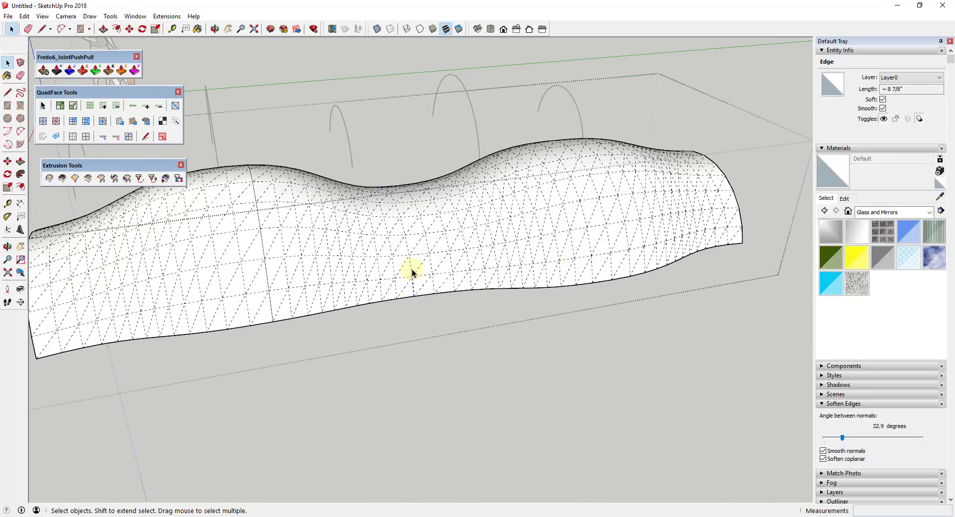
shift+click(403, 233)
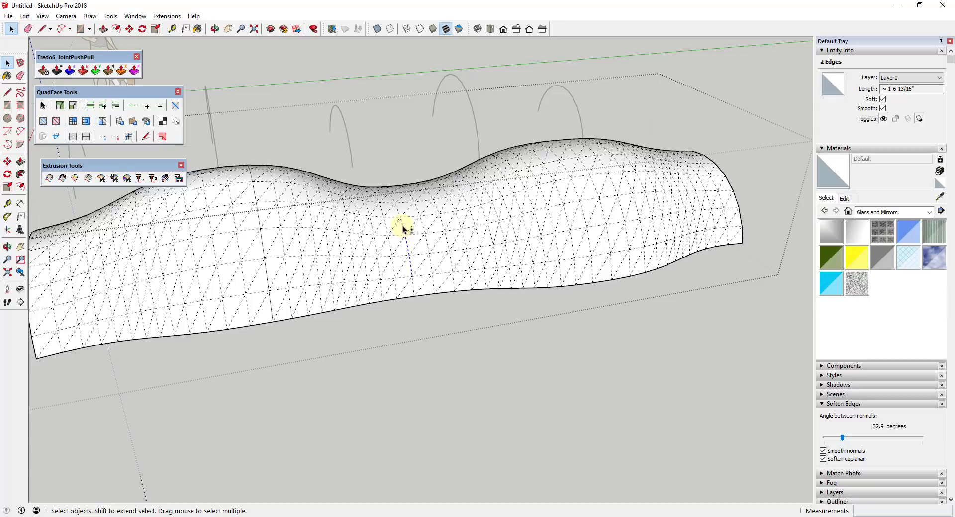
shift+click(412, 293)
Extend a hidden edge near the lower border to a full edge loop and turn off its Soft and Smooth properties
click(413, 287)
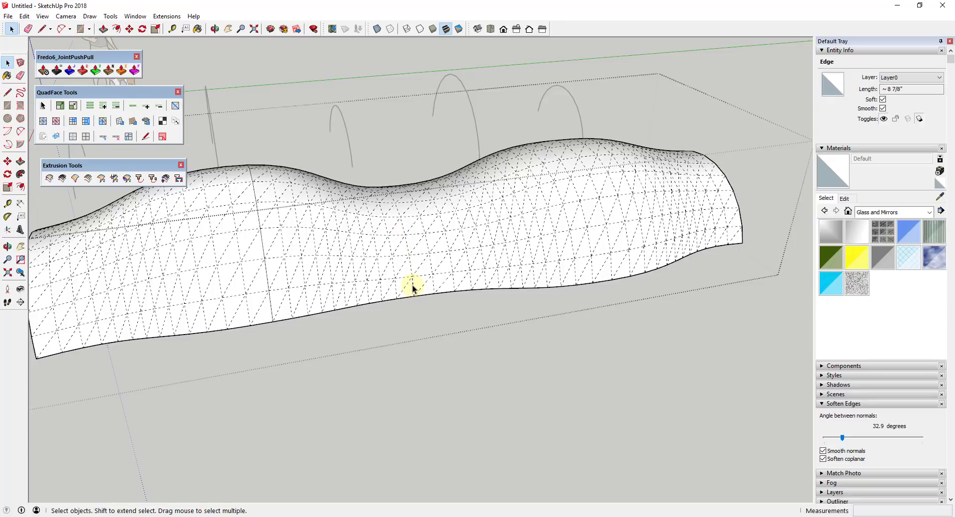
click(140, 107)
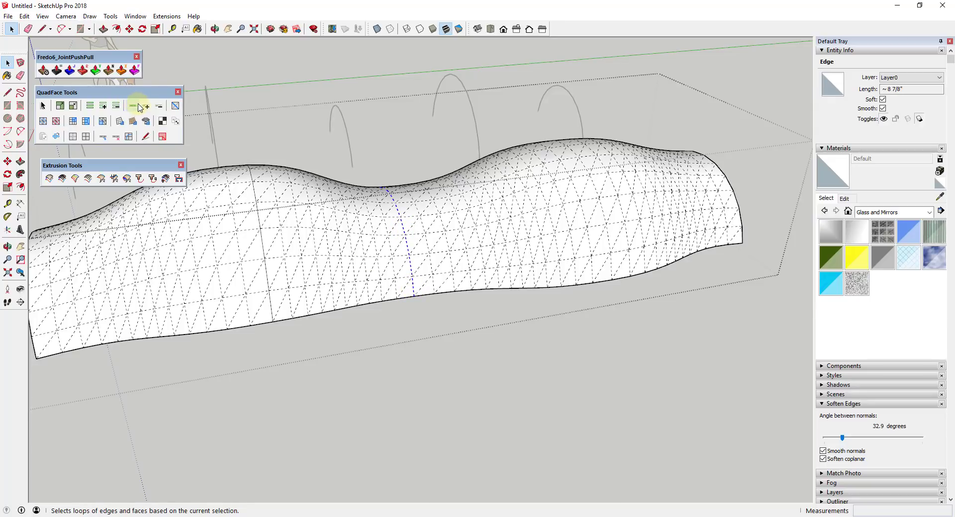
middle_drag(386, 218, 731, 280)
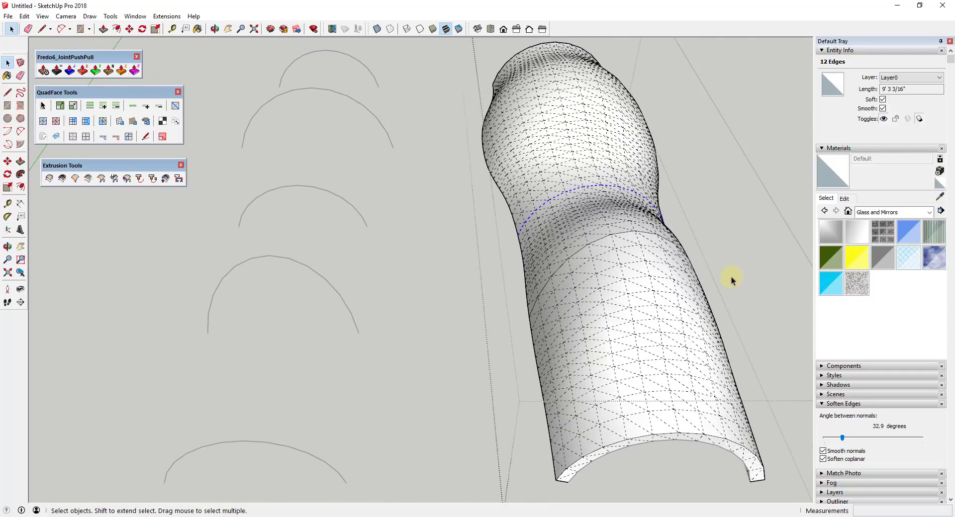
click(882, 100)
click(882, 108)
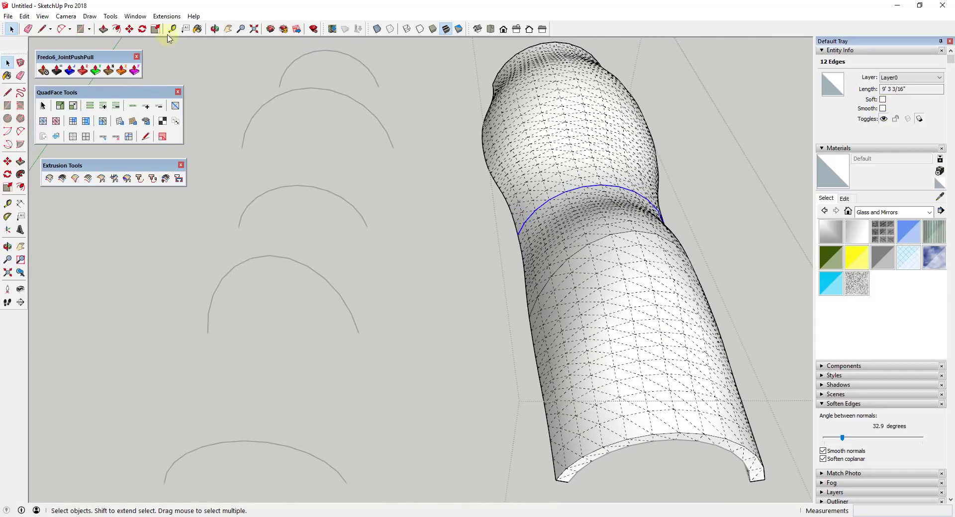
Turn off hidden geometry and select the surfaces on either side of the dividing arcs to check the split
click(43, 16)
click(68, 52)
middle_drag(557, 328, 464, 323)
click(516, 324)
click(333, 305)
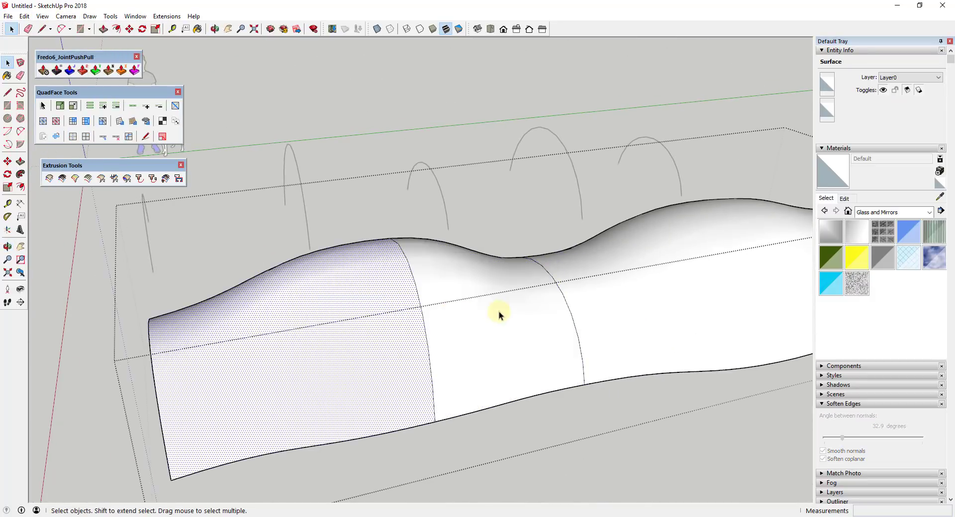
click(470, 317)
click(320, 317)
click(441, 315)
middle_drag(193, 335, 346, 326)
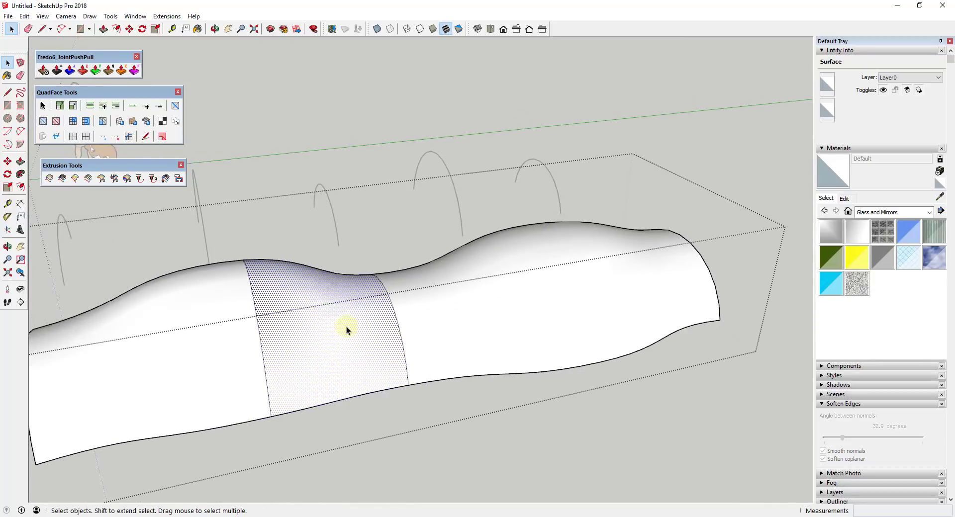
scroll(305, 276, down, 3)
middle_drag(305, 276, 449, 277)
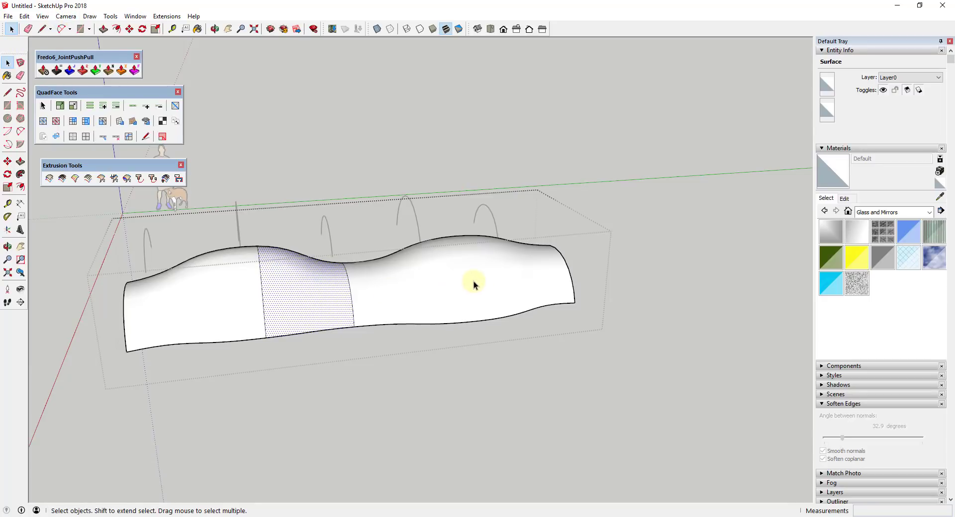
Show hidden geometry, extend a crosswise edge on the shell's far bulge to an edge loop, and unsoften it
click(43, 16)
click(64, 52)
scroll(487, 259, up, 5)
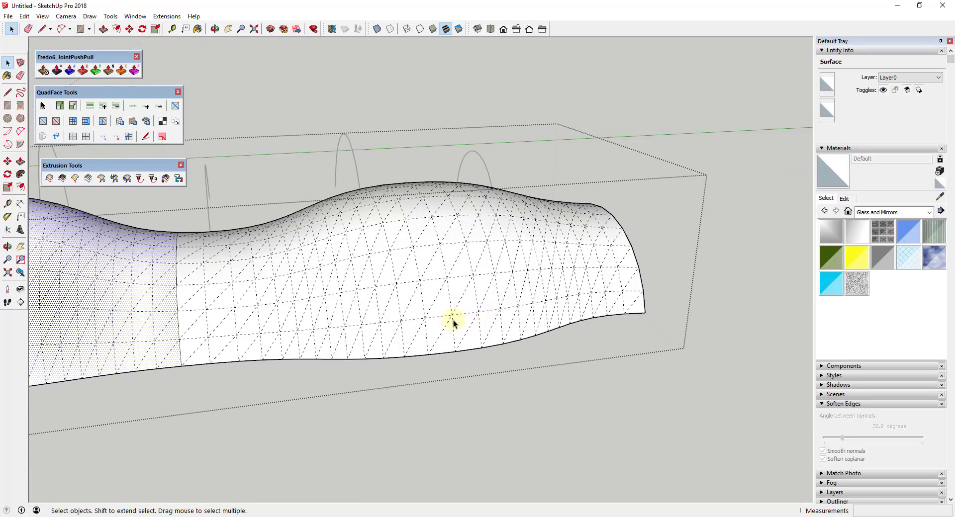
click(448, 308)
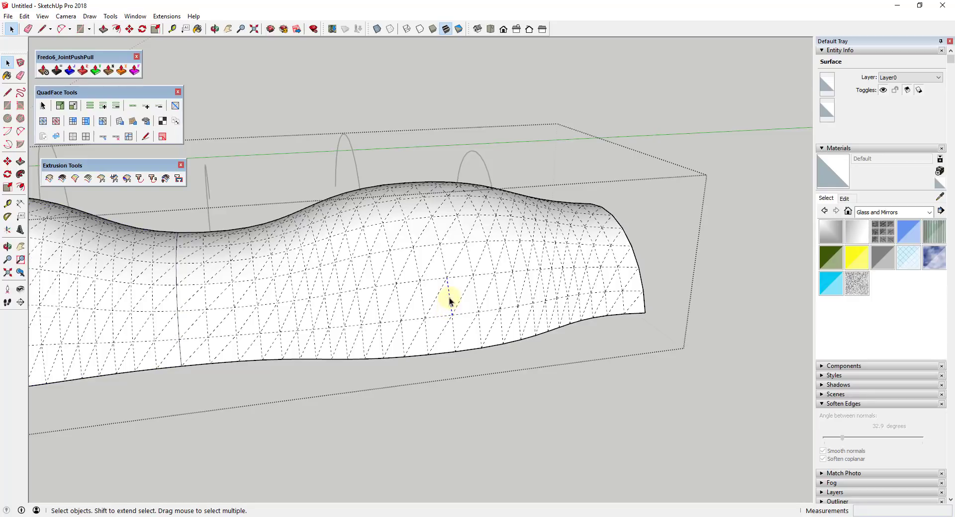
click(133, 107)
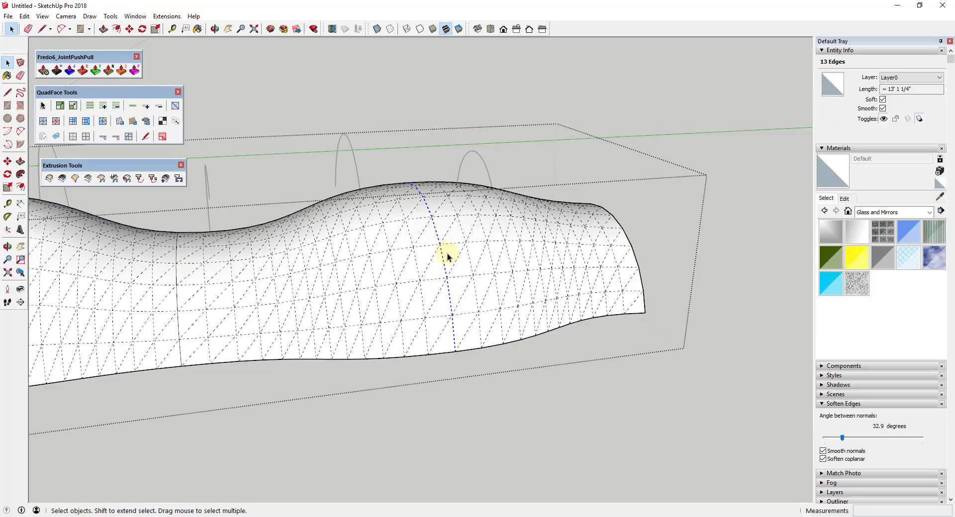
click(882, 99)
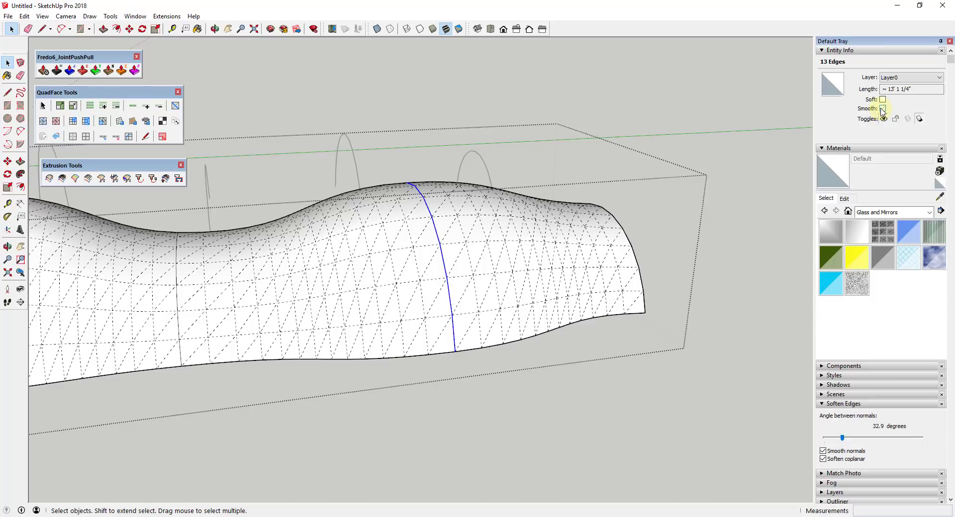
click(667, 139)
Open the shell's inner group for editing and select all of its connected geometry
click(65, 16)
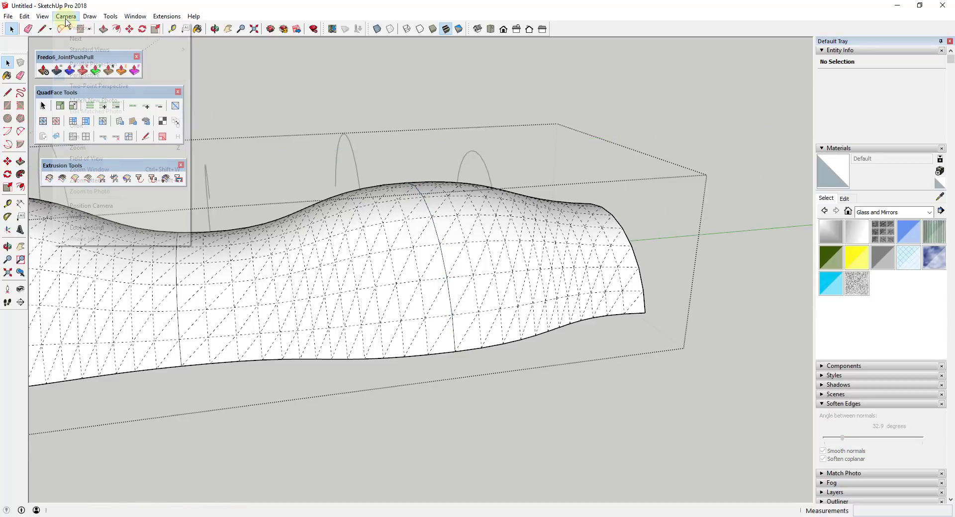
mouse_move(42, 16)
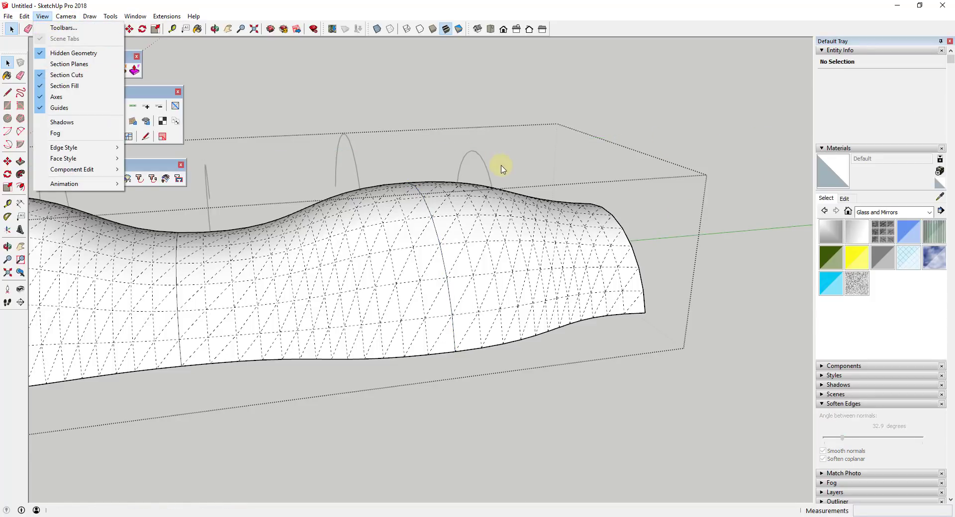
click(612, 247)
middle_drag(134, 262, 530, 390)
click(474, 413)
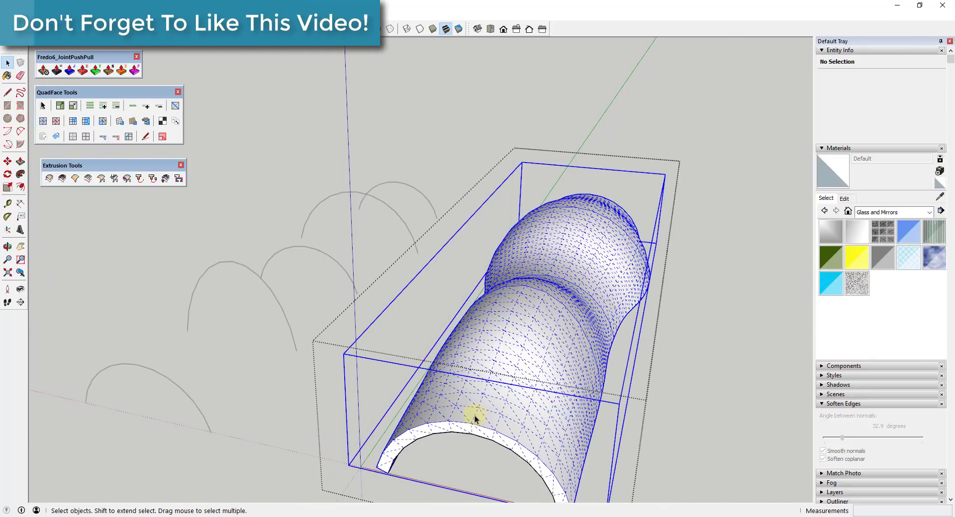
triple_click(475, 416)
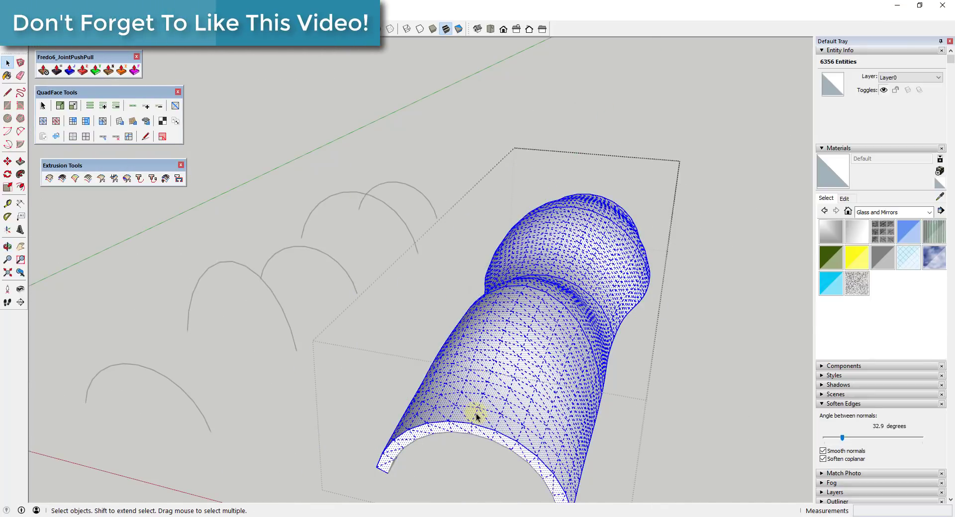
Extend a lengthwise edge at the front rim to an edge loop, then expand the selection to all parallel lengthwise loops
click(476, 413)
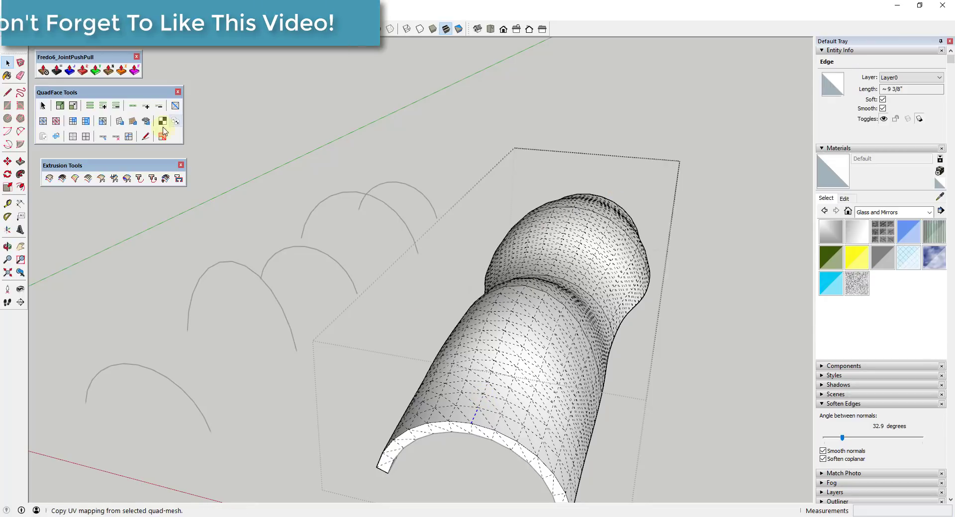
click(134, 106)
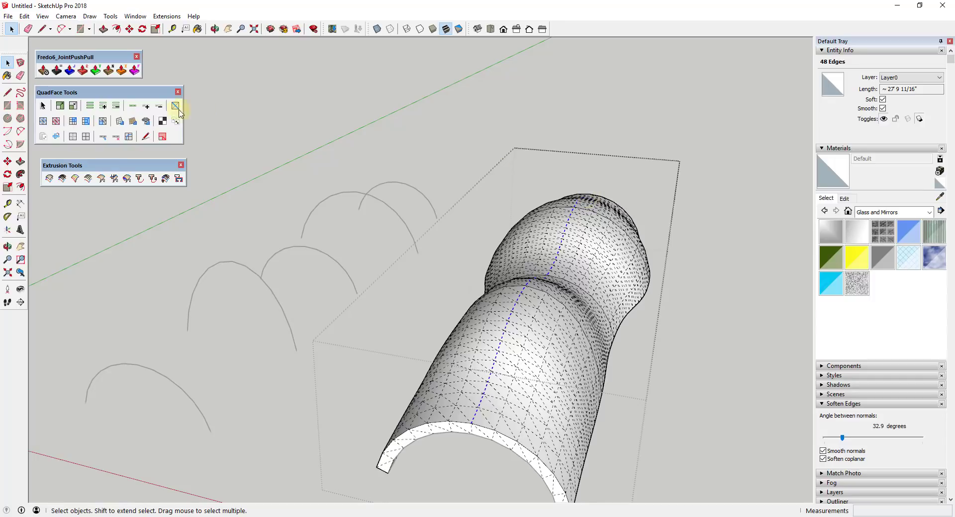
click(91, 109)
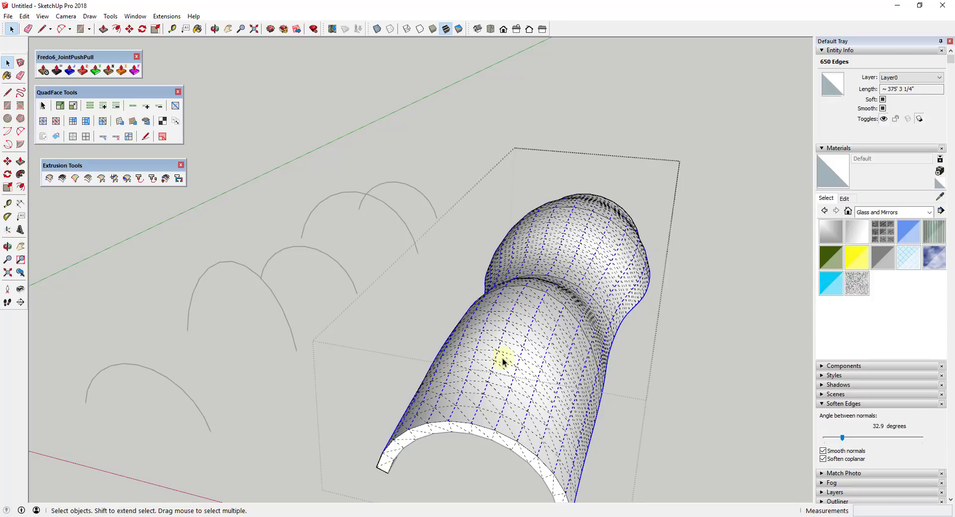
Select only the single lengthwise edge loop starting at the front rim and turn off its Soft and Smooth properties
click(473, 412)
click(476, 412)
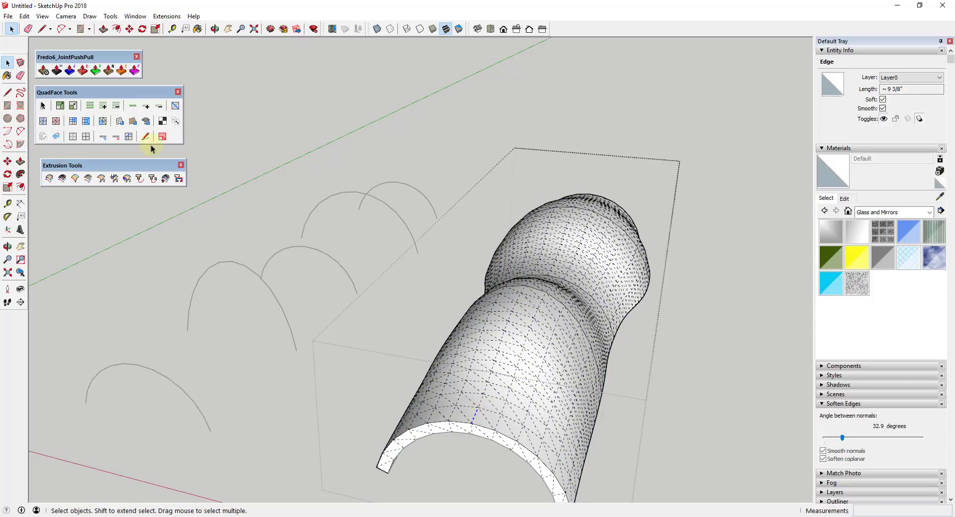
click(132, 105)
middle_drag(607, 390, 492, 348)
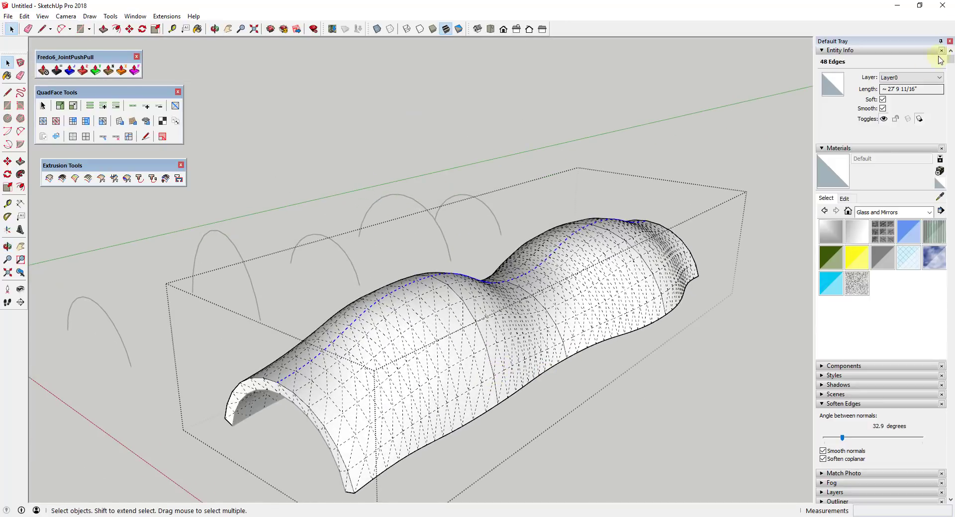
click(883, 99)
click(882, 108)
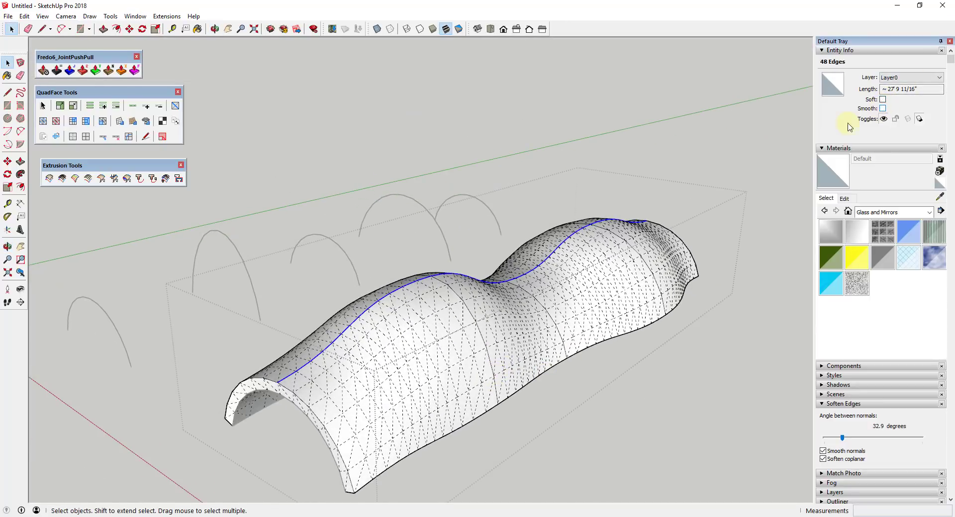
Turn off hidden geometry and select the surface patches on both sides of the lengthwise line to check the division
click(42, 16)
click(74, 53)
click(380, 370)
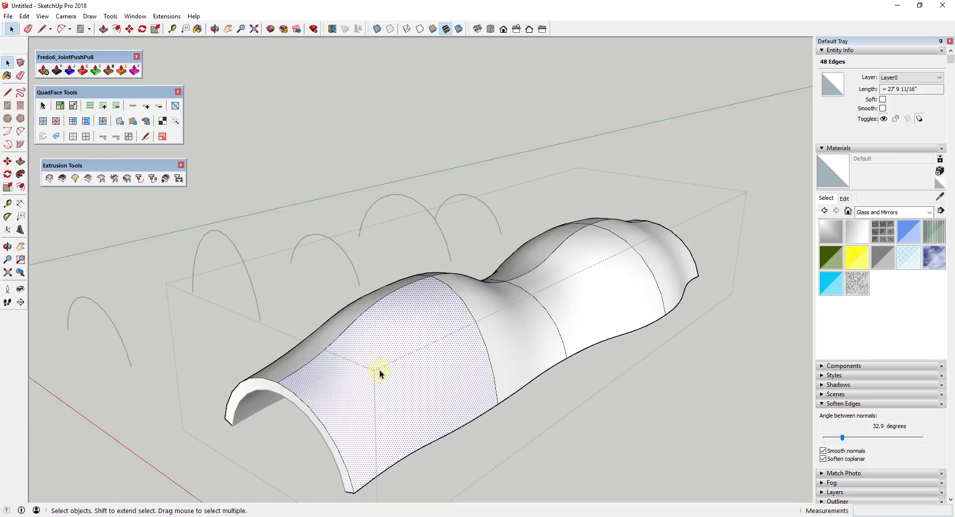
click(522, 333)
click(612, 293)
click(685, 267)
middle_drag(639, 262, 441, 363)
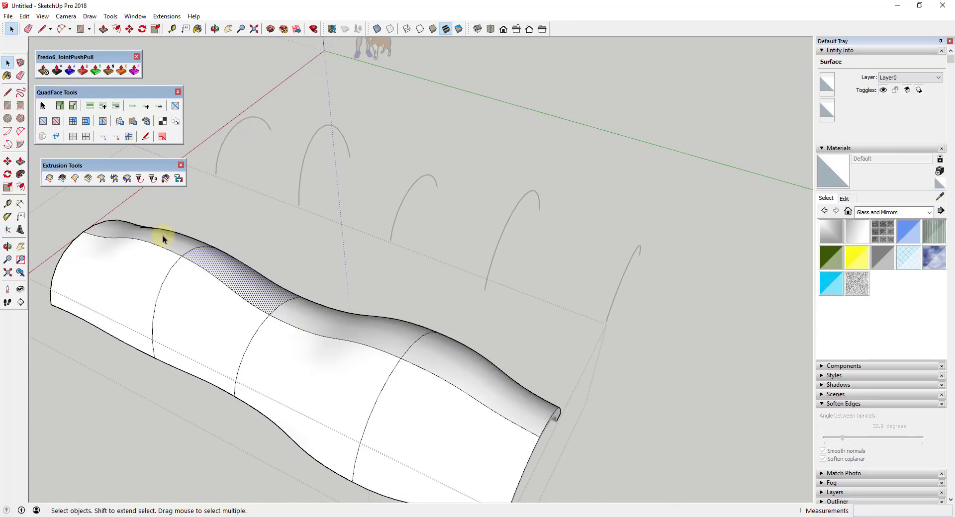
middle_drag(162, 235, 538, 234)
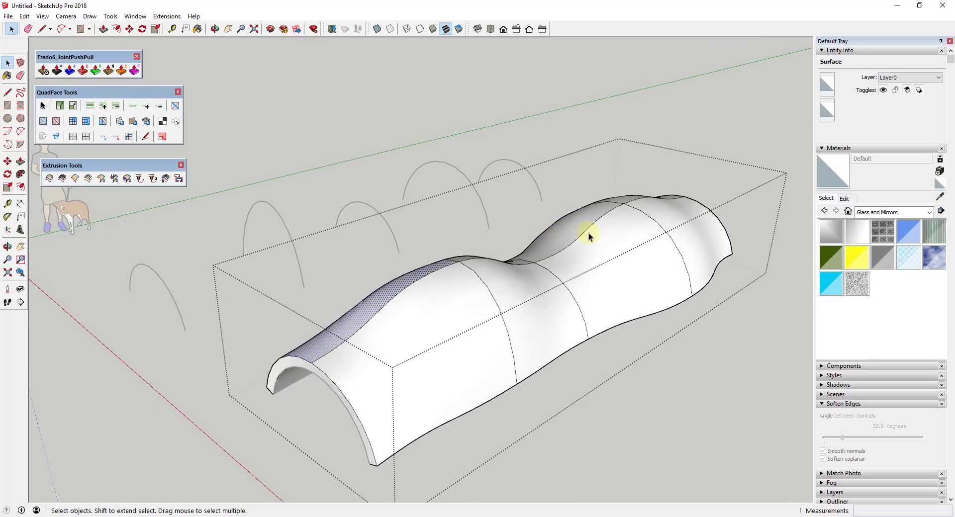
middle_drag(633, 219, 536, 224)
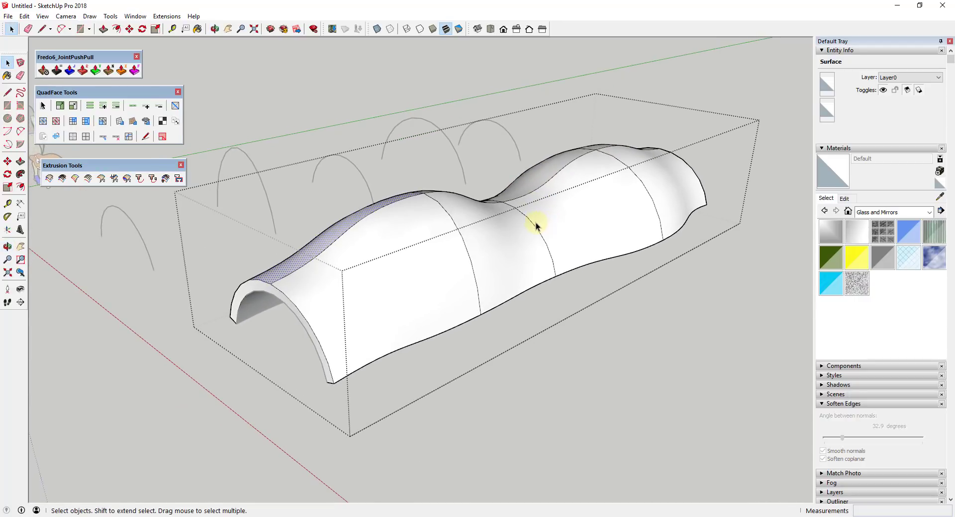
middle_drag(608, 224, 633, 160)
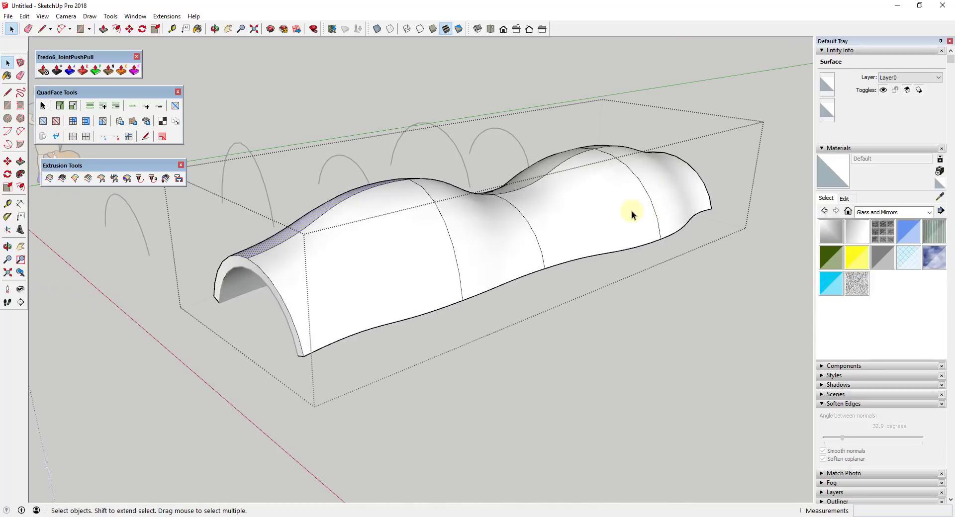
Select the front patch and its neighbour with their bounding edges, then deselect the surfaces to leave only the border edges
double_click(490, 229)
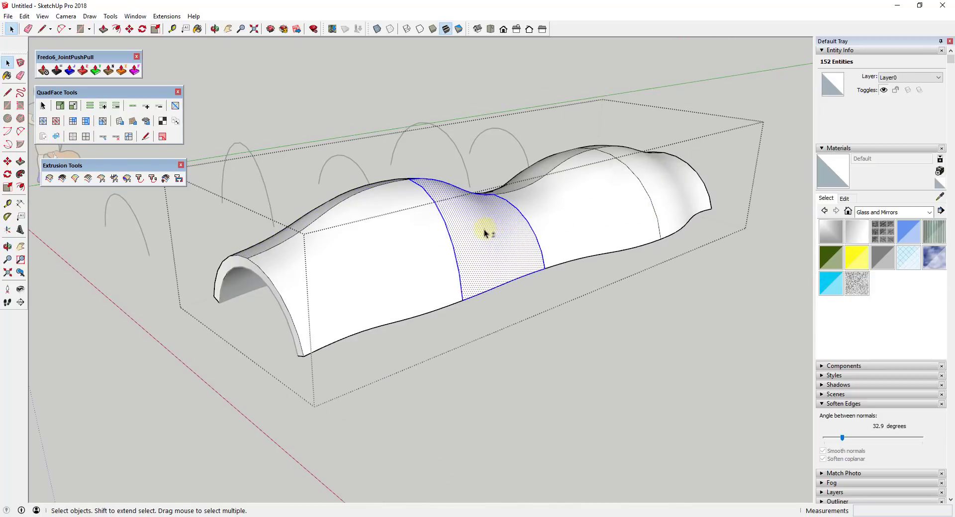
shift+click(485, 230)
click(406, 247)
double_click(404, 247)
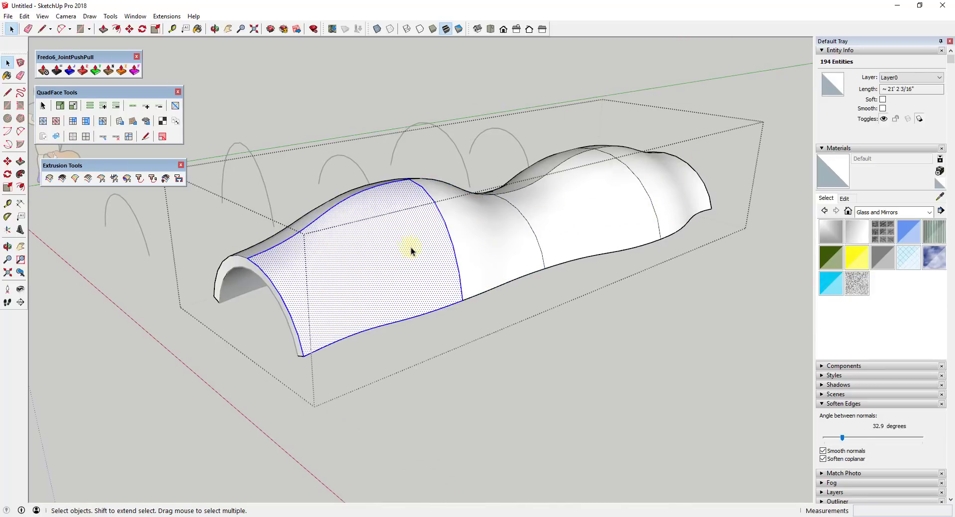
shift+double_click(470, 240)
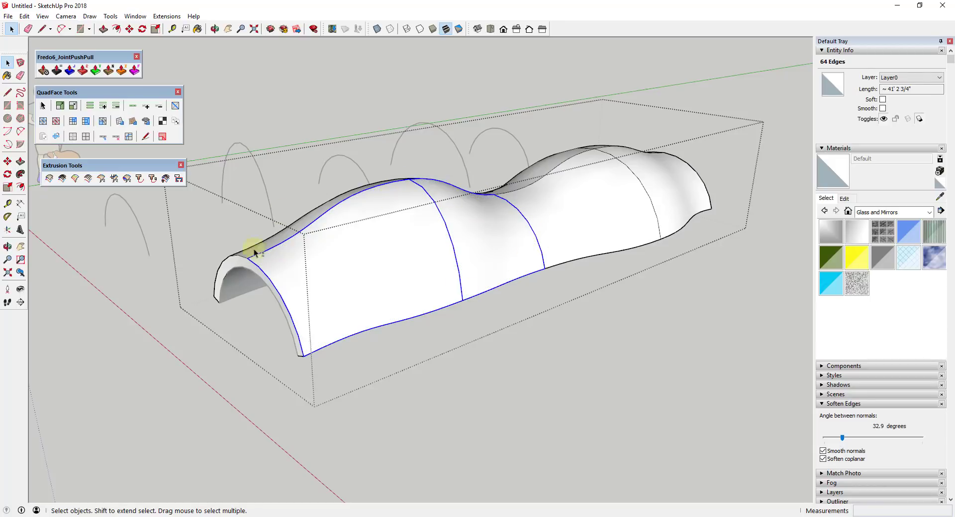
Select only the surface patch between the first two dividing arcs and view the shell from its open front end
click(467, 249)
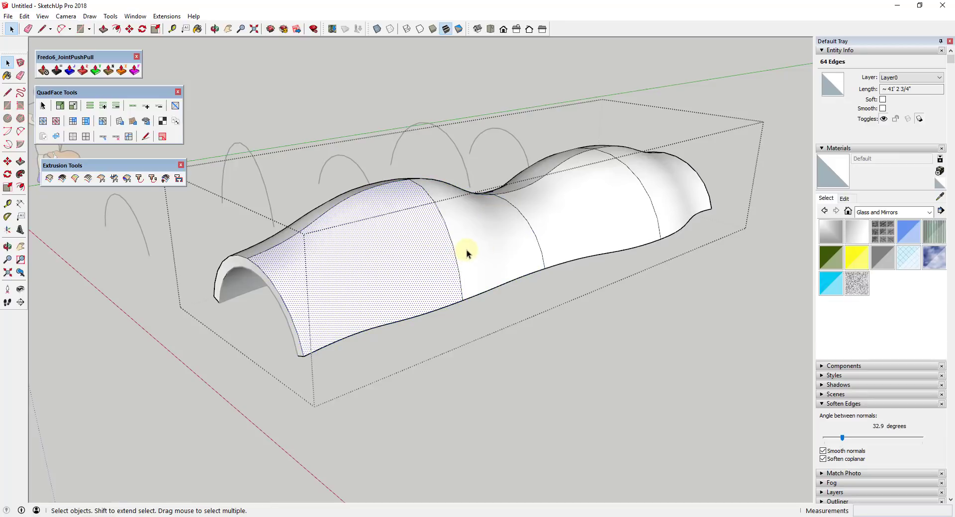
middle_drag(467, 250, 547, 199)
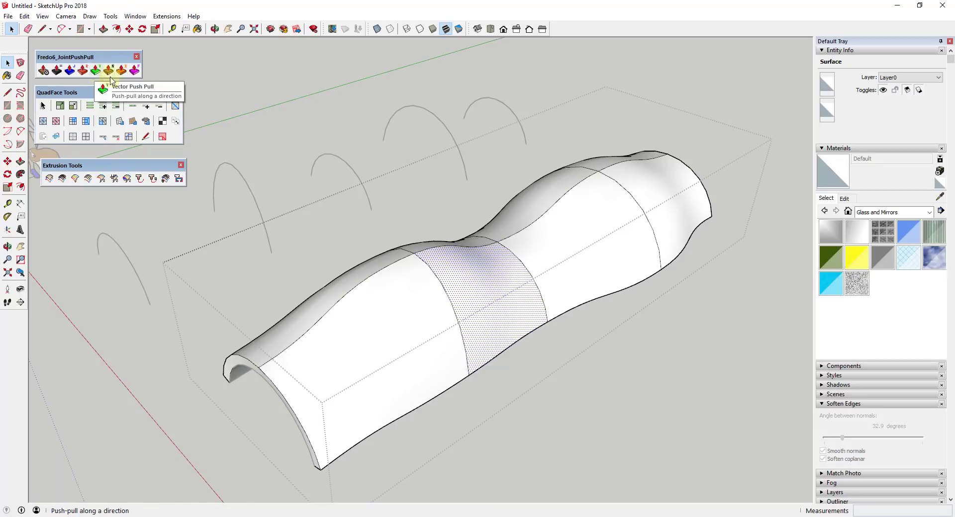
middle_drag(561, 268, 342, 196)
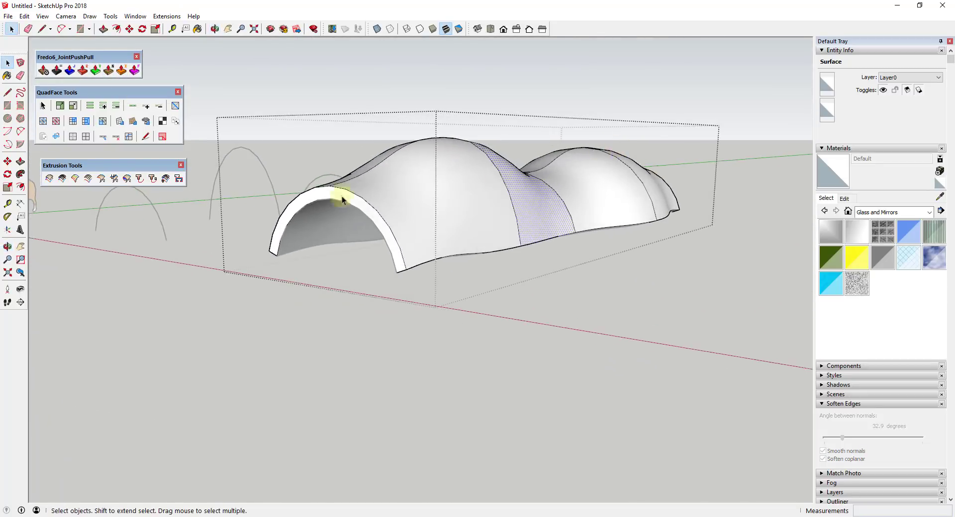
Try a Joint Push Pull of about 5 5/8" on the surface patch between the first two dividing arcs, then undo it
click(73, 73)
drag(533, 207, 546, 204)
middle_drag(567, 247, 627, 227)
middle_drag(458, 230, 490, 247)
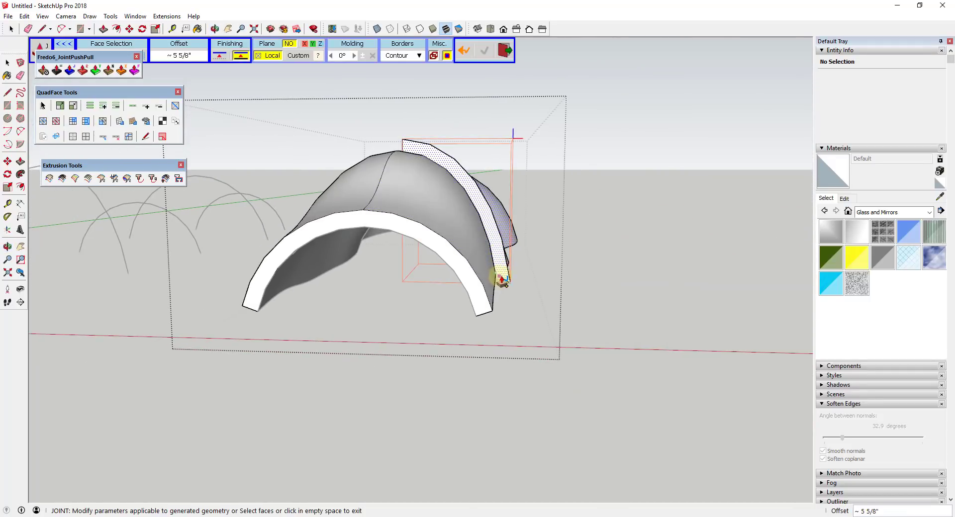
double_click(503, 281)
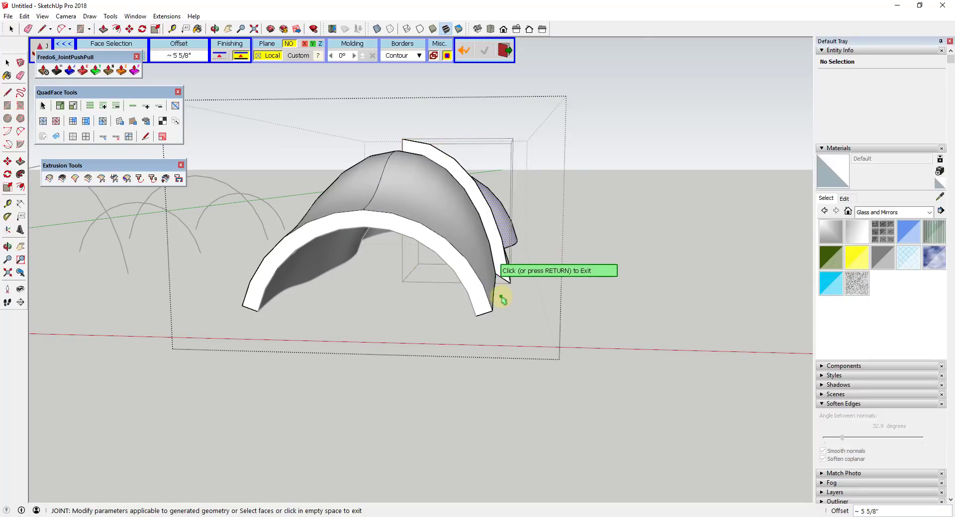
middle_drag(497, 305, 454, 335)
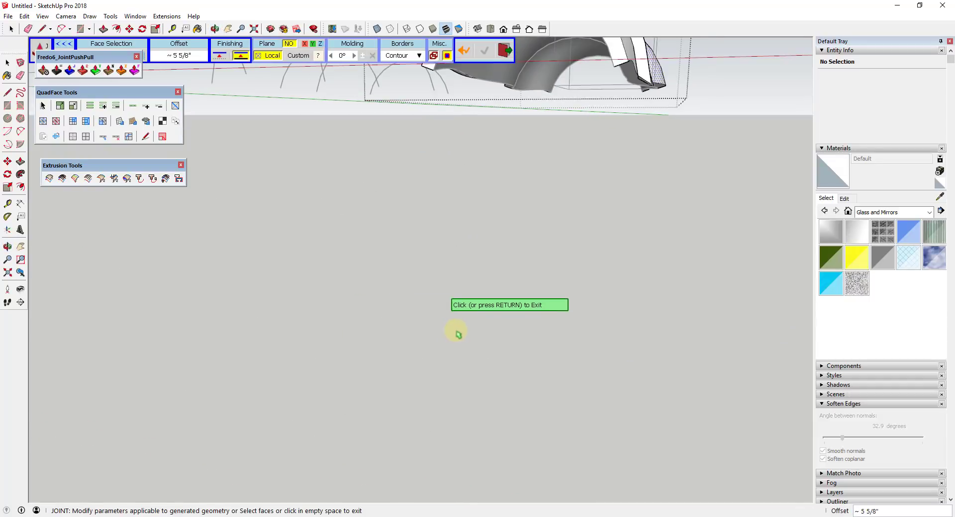
middle_drag(655, 66, 446, 268)
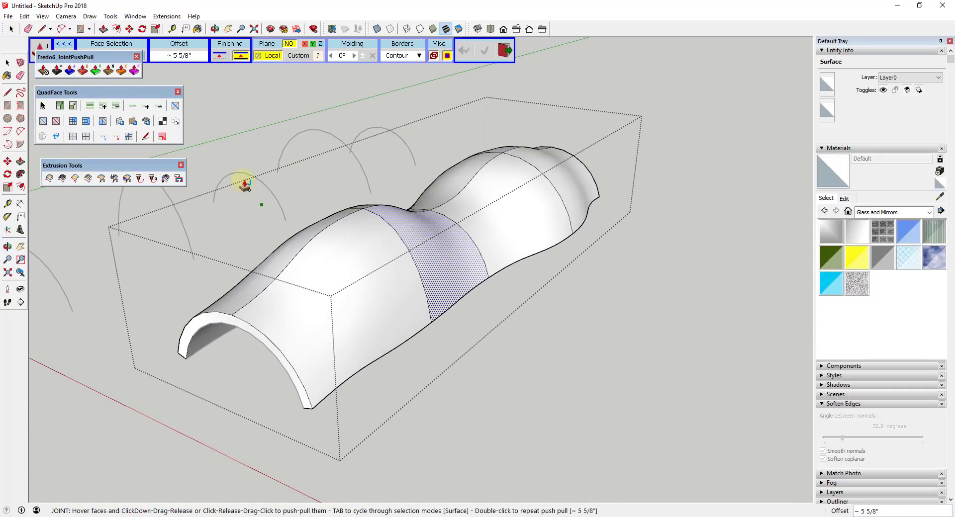
Raise the patch between the first two dividing arcs and the patch diagonally behind it about 8 3/4" vertically with Vector Push Pull
click(95, 73)
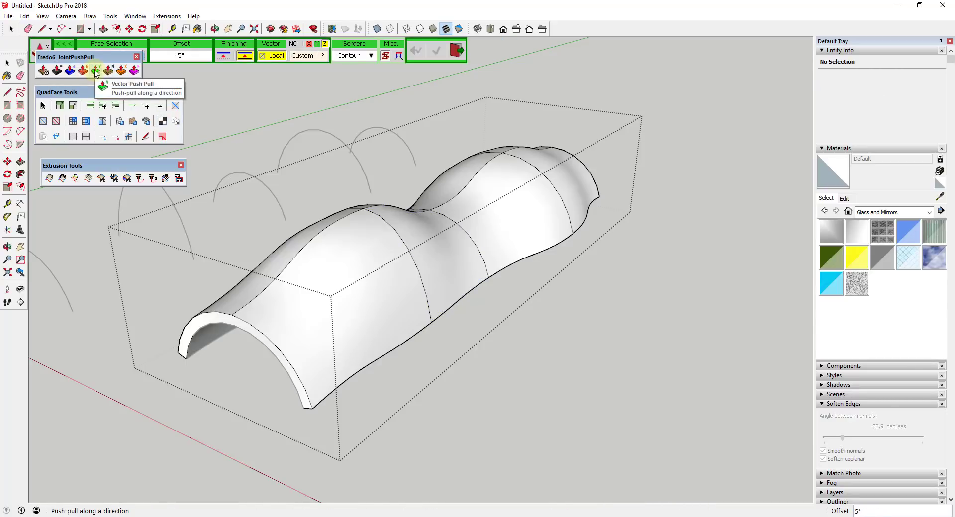
click(432, 239)
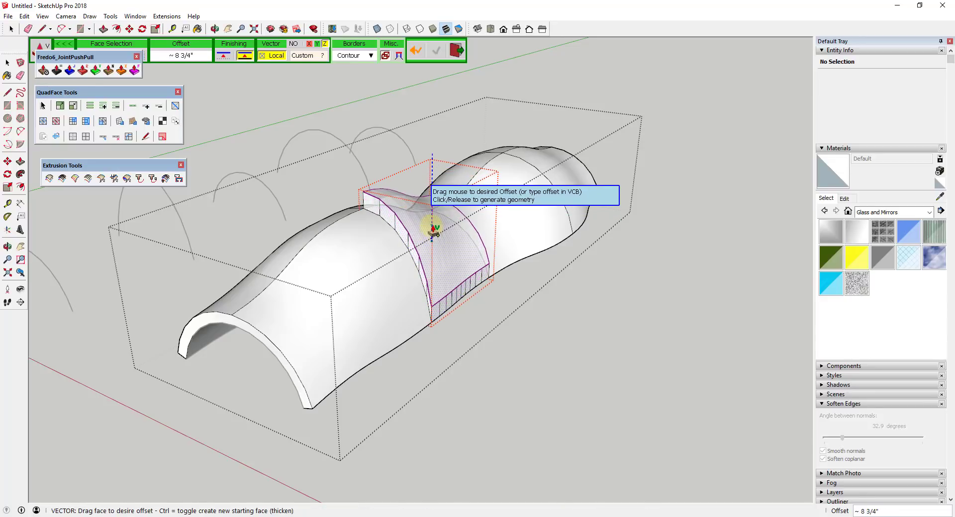
click(432, 232)
middle_drag(433, 228, 324, 196)
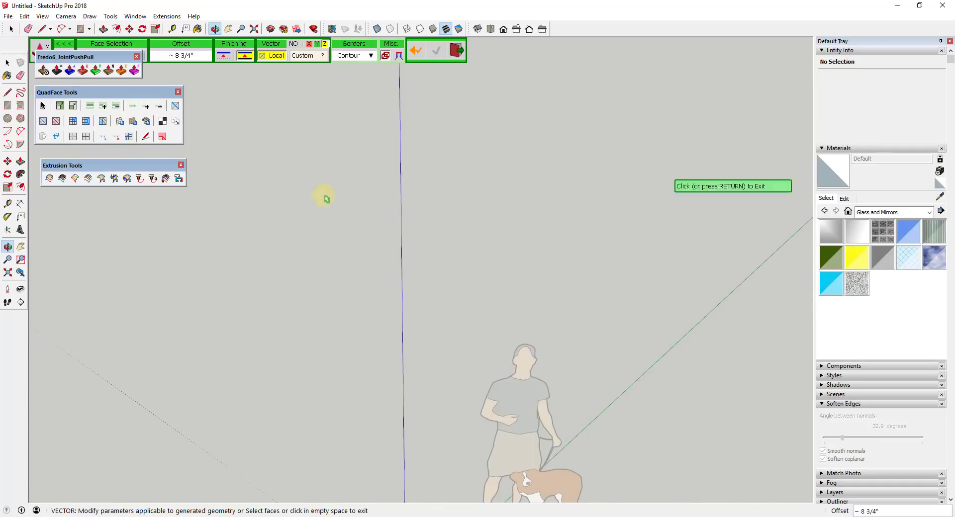
middle_drag(672, 287, 422, 313)
scroll(470, 317, up, 3)
scroll(421, 287, up, 1)
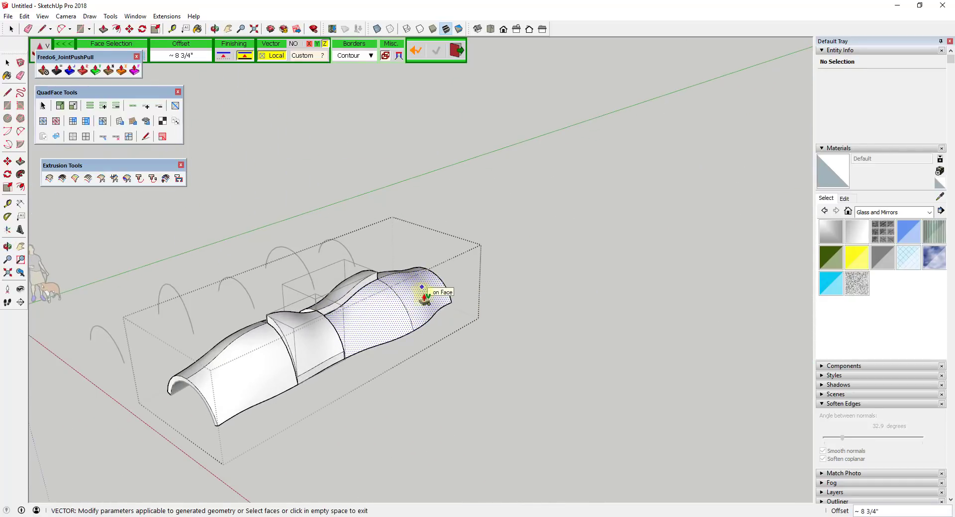
key(space)
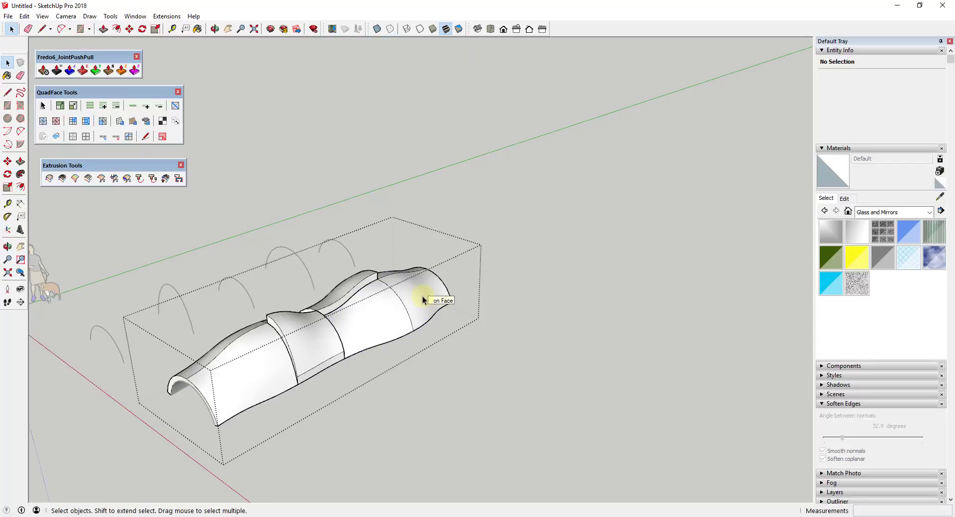
Repeat the Vector Push Pull of about 8 3/4" on the rear end patch and the front patch across the lengthwise line
click(95, 71)
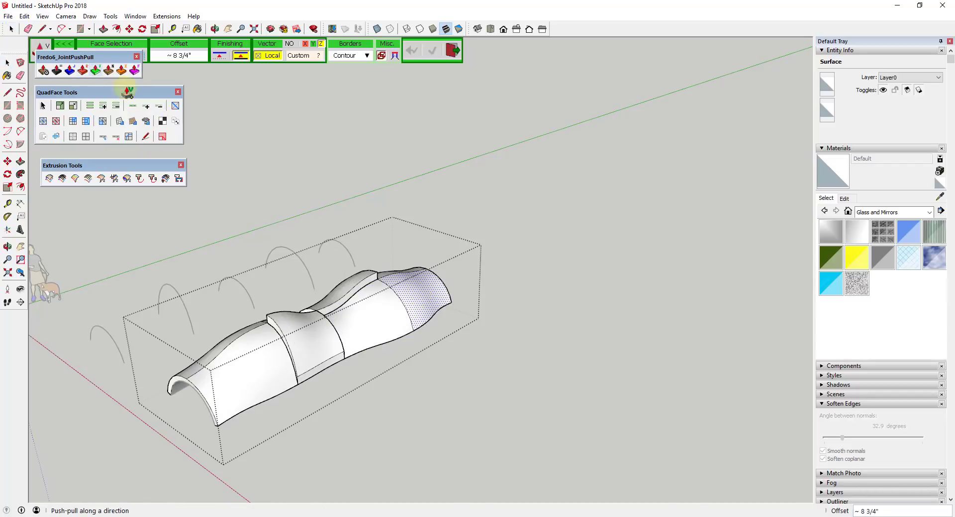
double_click(419, 298)
middle_drag(418, 279, 506, 281)
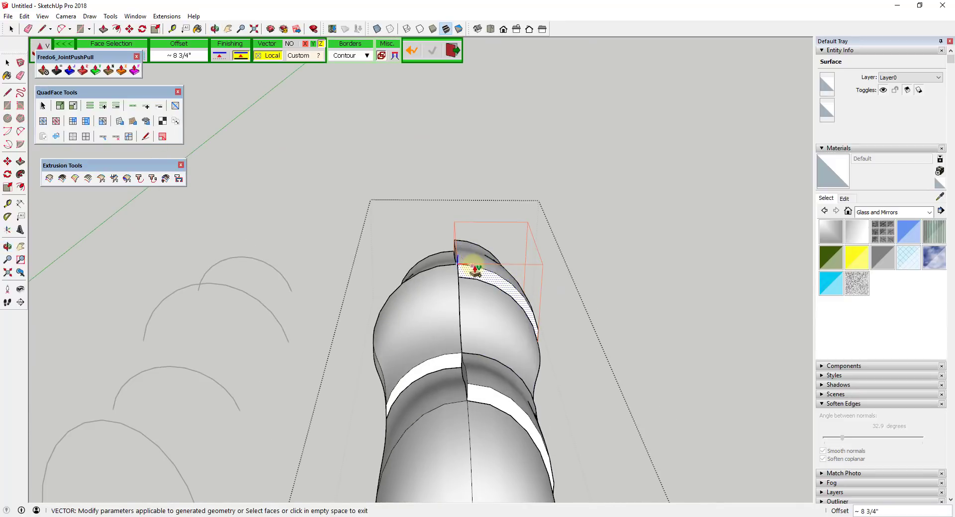
scroll(514, 298, down, 5)
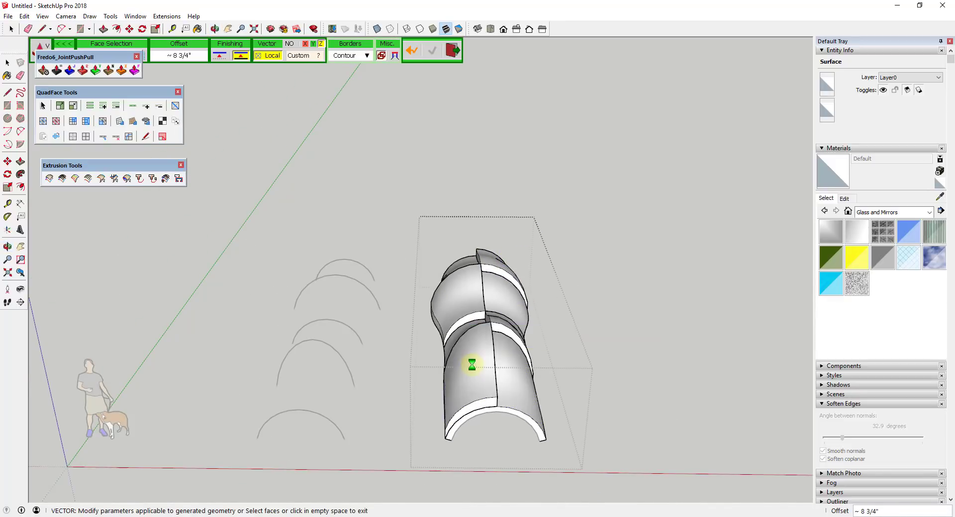
middle_drag(557, 386, 218, 349)
scroll(478, 367, up, 4)
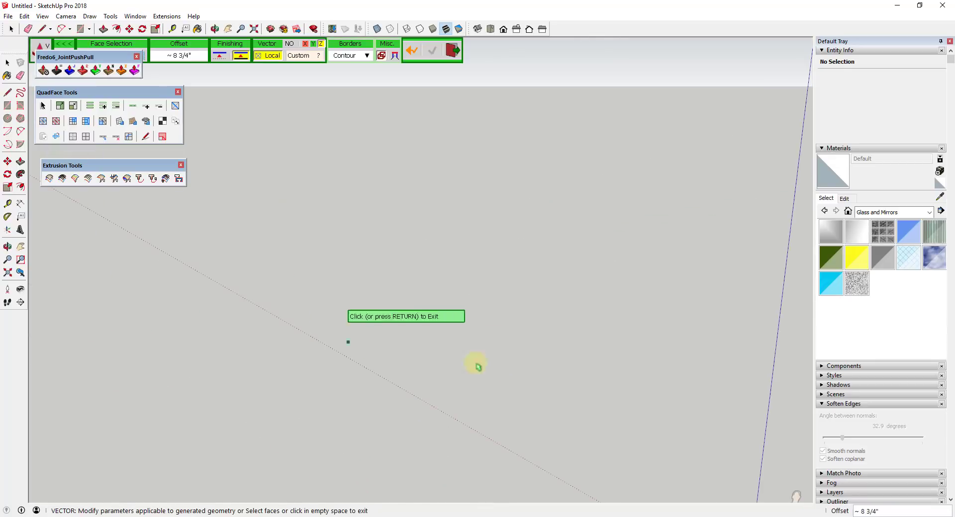
scroll(572, 322, down, 5)
scroll(238, 217, up, 2)
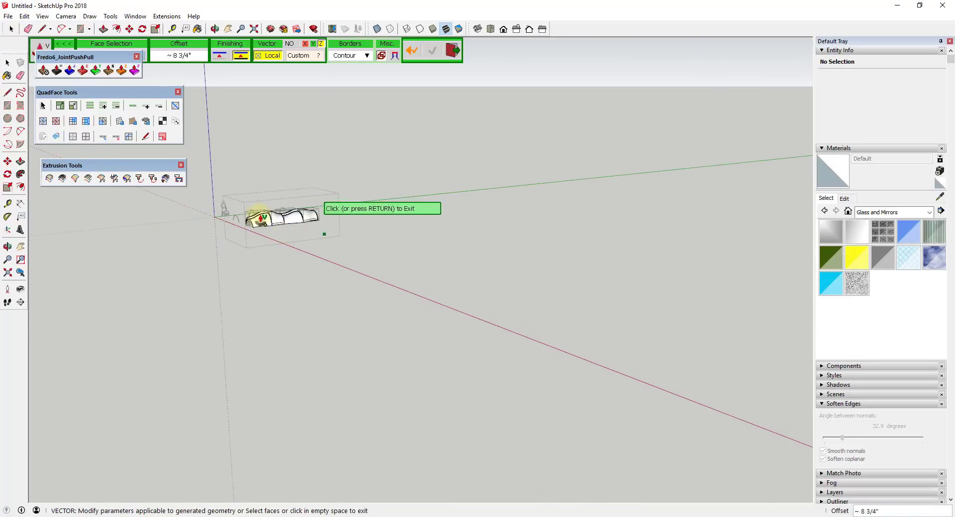
scroll(249, 218, up, 3)
scroll(483, 266, up, 3)
middle_drag(484, 266, 462, 258)
key(space)
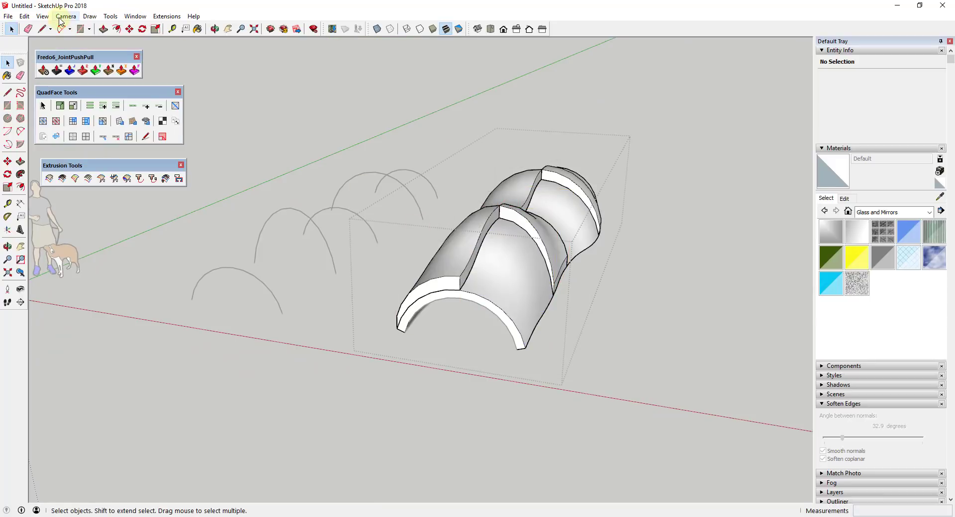
Show hidden geometry, turn off Soft and Smooth for two lengthwise edge loops in the raised front patch's group, and hide the geometry again
click(43, 16)
click(54, 54)
middle_drag(454, 219, 576, 267)
scroll(555, 284, up, 2)
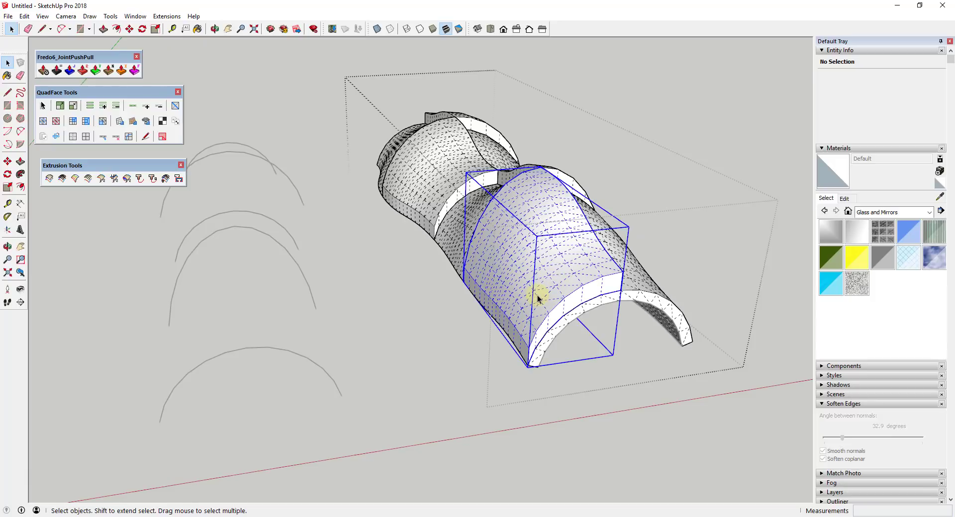
double_click(538, 297)
triple_click(538, 296)
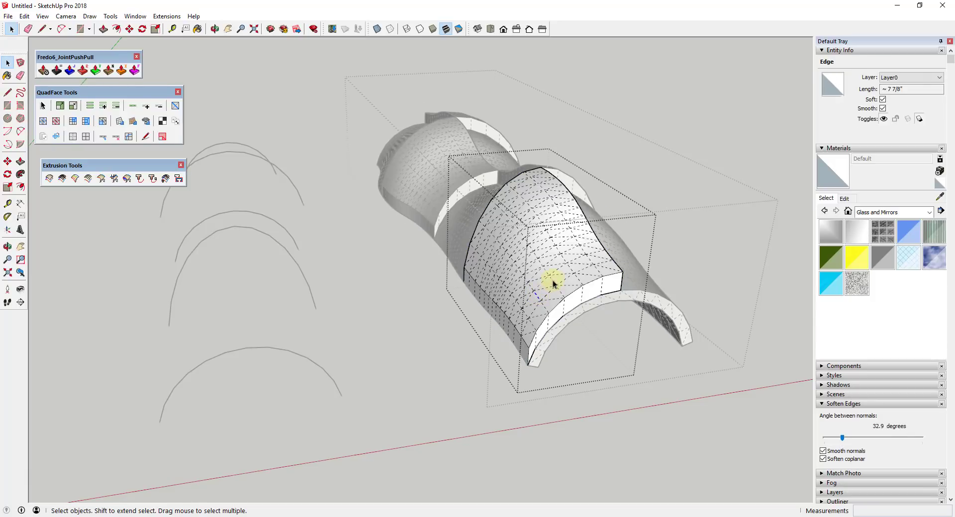
click(133, 109)
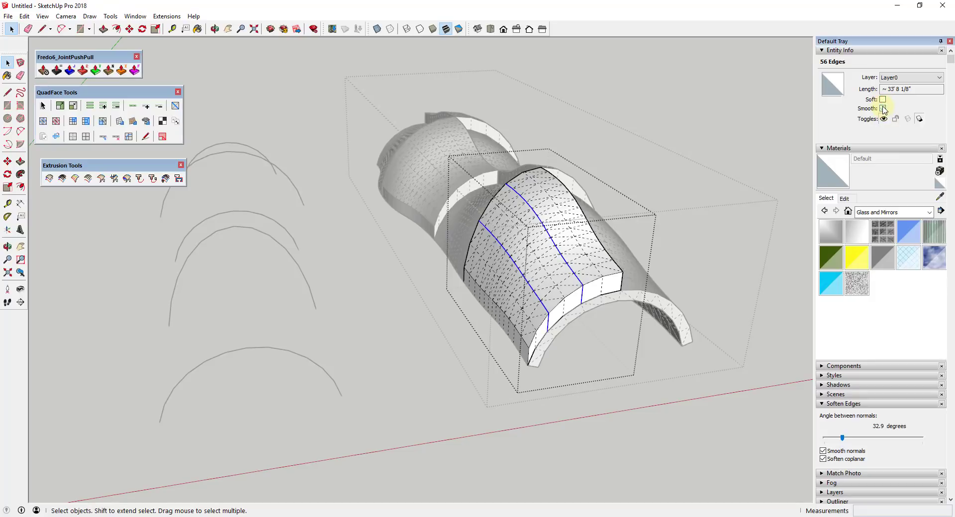
click(42, 16)
click(69, 52)
Raise the strip between the two lengthwise lines on the front patch vertically with Vector Push Pull, and inspect the stepped shape
double_click(624, 269)
click(540, 248)
click(96, 70)
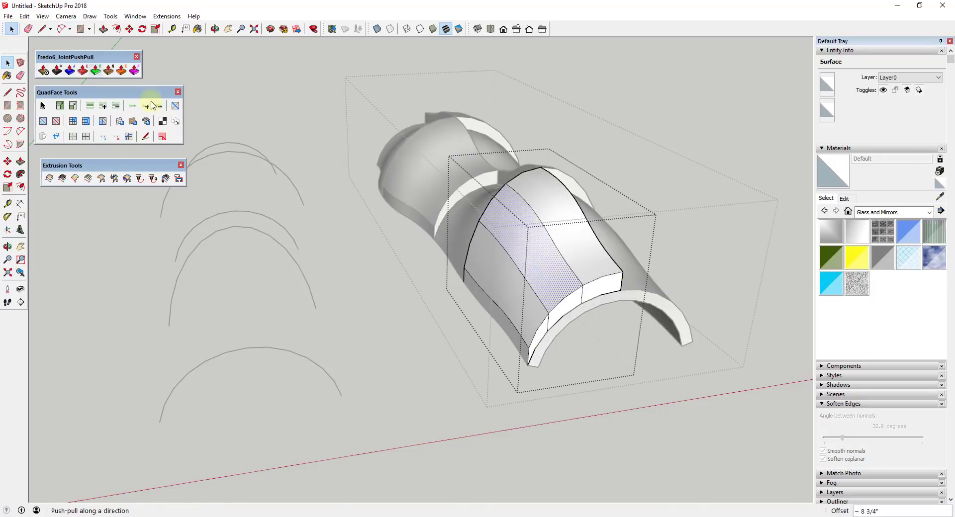
click(524, 237)
click(525, 222)
key(space)
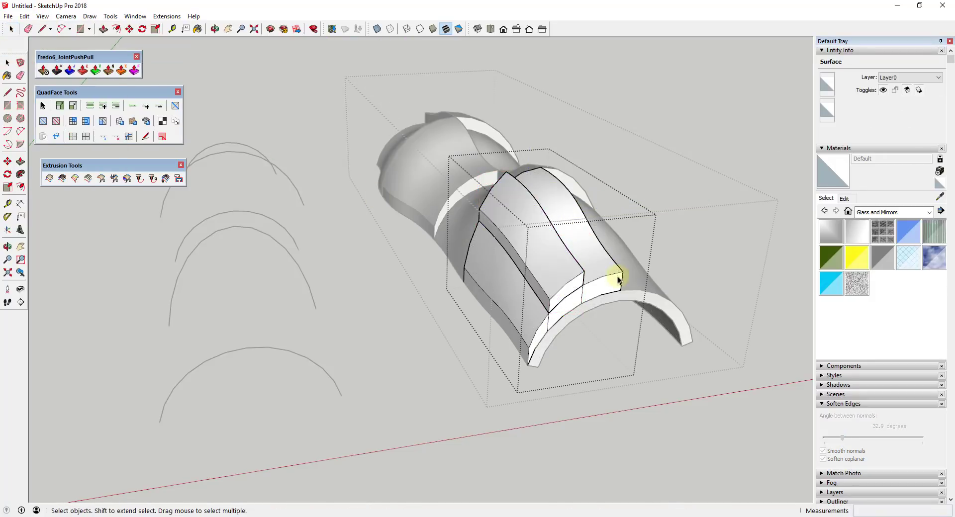
middle_drag(618, 277, 507, 187)
middle_drag(649, 211, 576, 197)
scroll(552, 241, up, 5)
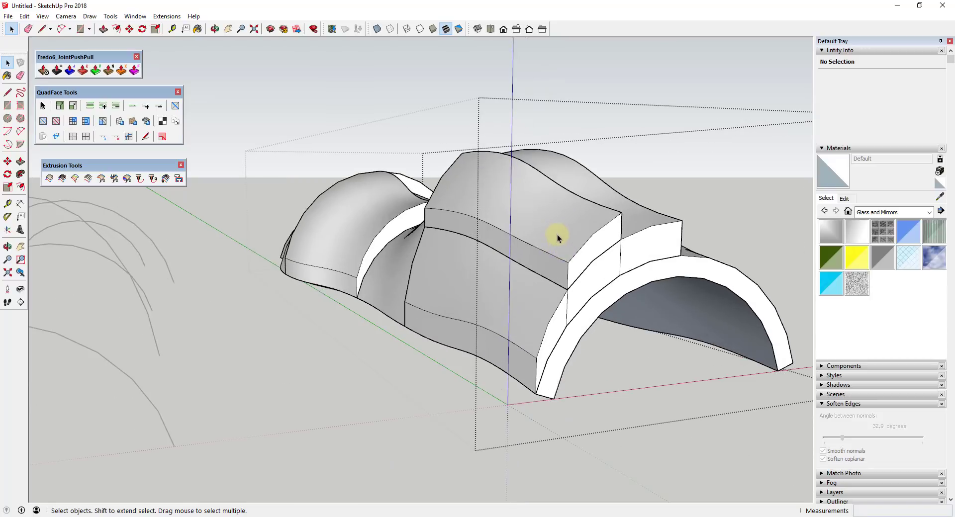
mouse_move(556, 237)
middle_down()
mouse_move(678, 241)
mouse_move(541, 241)
middle_up()
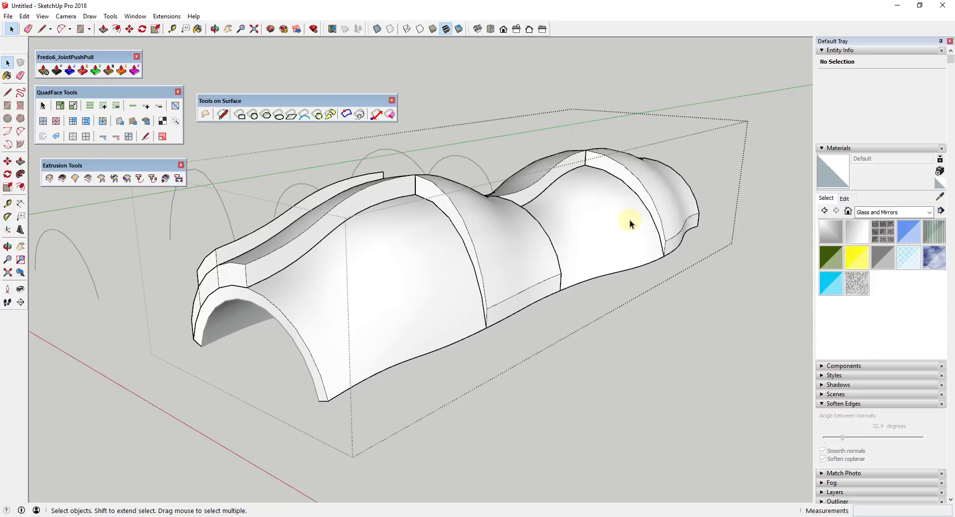
Open the thickened shell group, select everything except the raised patch groups, and hide that geometry
click(409, 275)
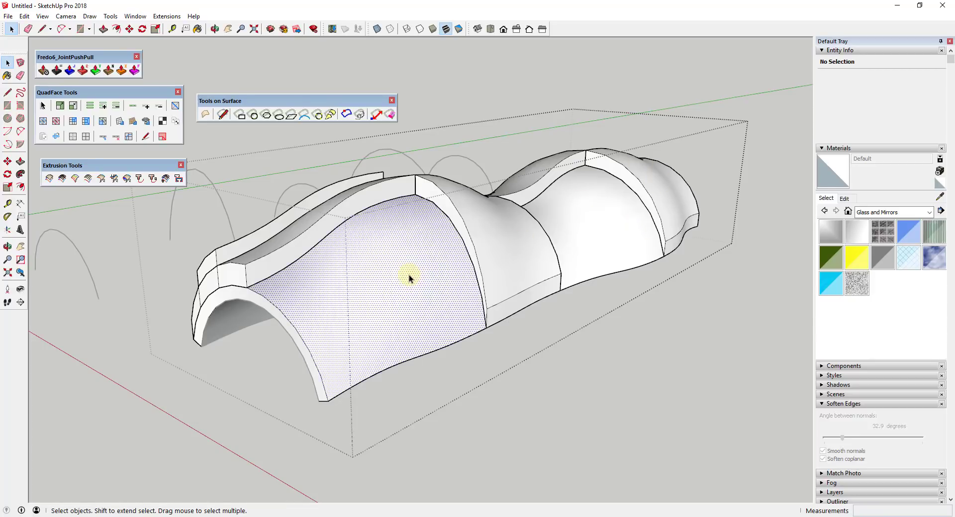
key(Escape)
click(382, 313)
right_click(373, 298)
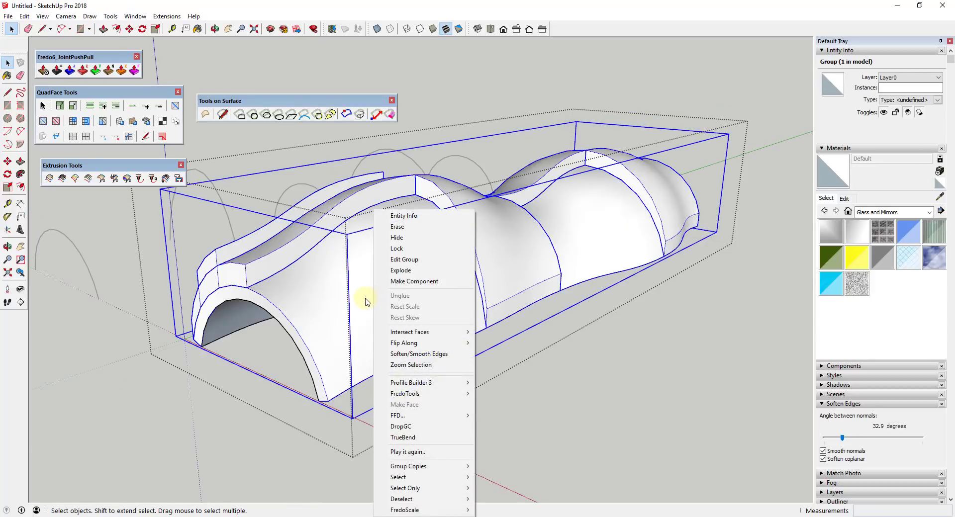
double_click(349, 299)
click(348, 299)
key(ctrl+a)
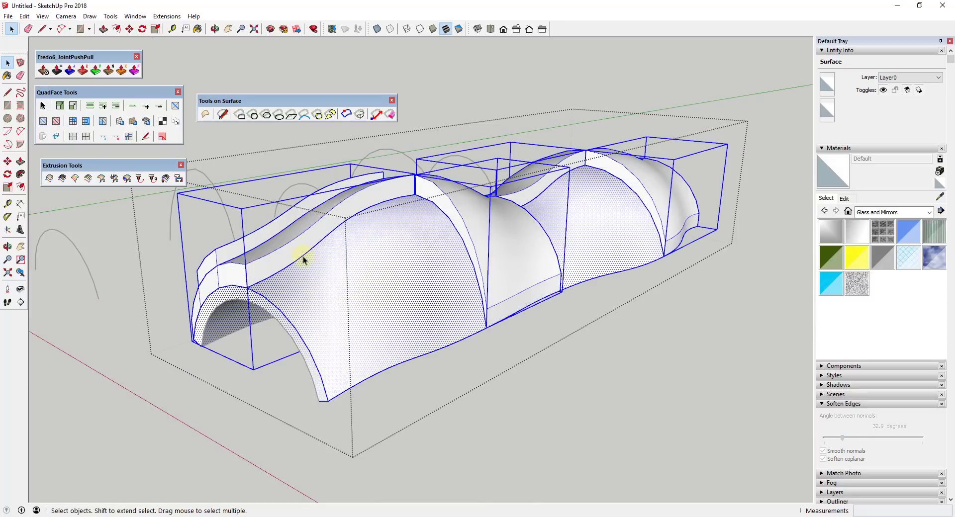
shift+click(290, 243)
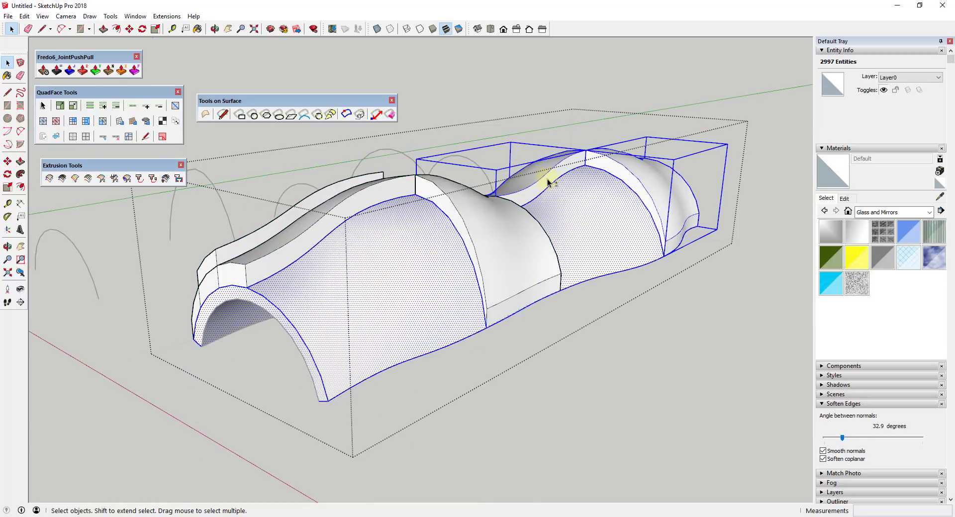
right_click(584, 218)
click(611, 209)
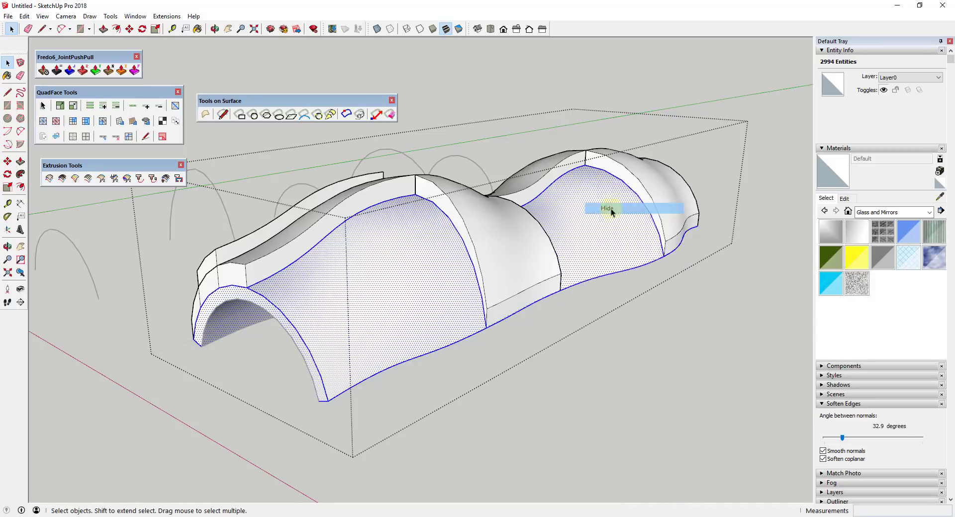
middle_drag(610, 208, 615, 240)
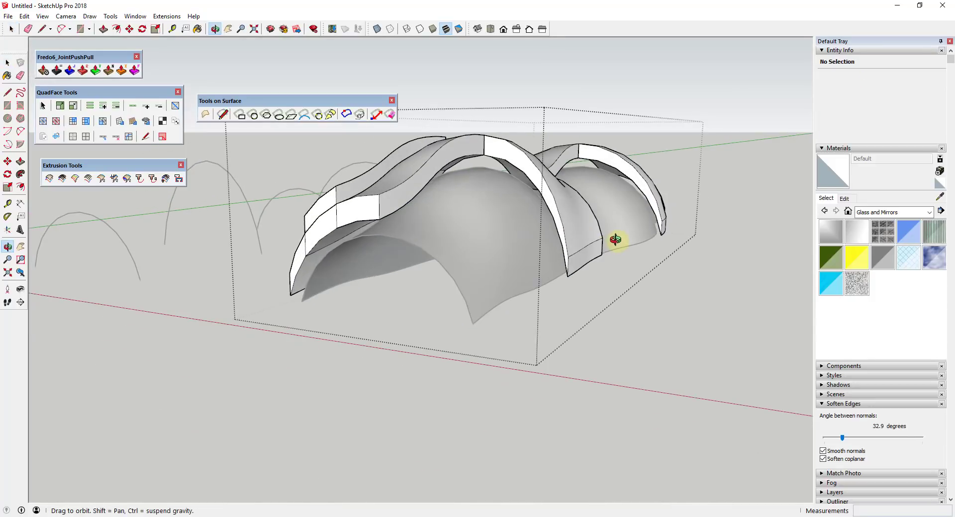
Close the shell group, select the thin base surface group beneath the raised patches, and restore the hidden shell geometry
click(637, 359)
right_click(495, 239)
click(473, 236)
double_click(473, 236)
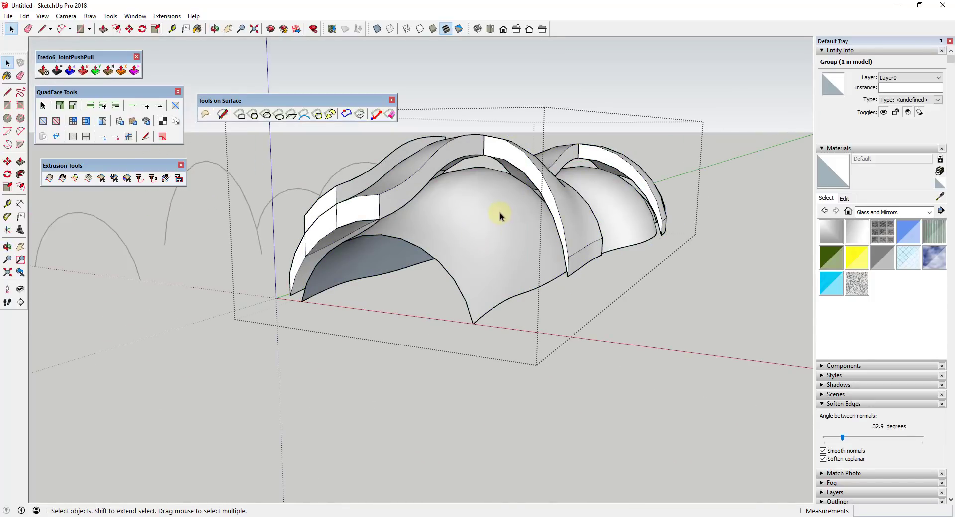
click(500, 213)
right_click(500, 213)
click(505, 217)
middle_drag(558, 249, 629, 319)
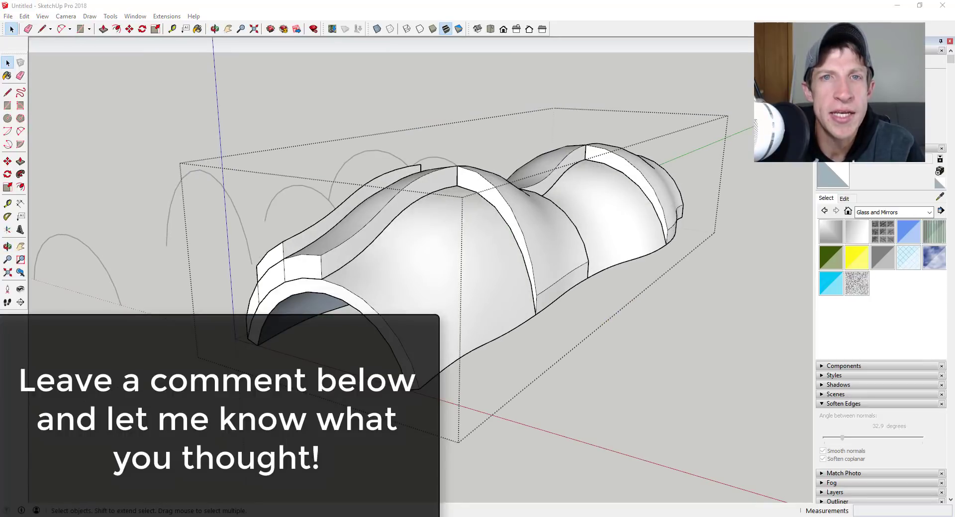